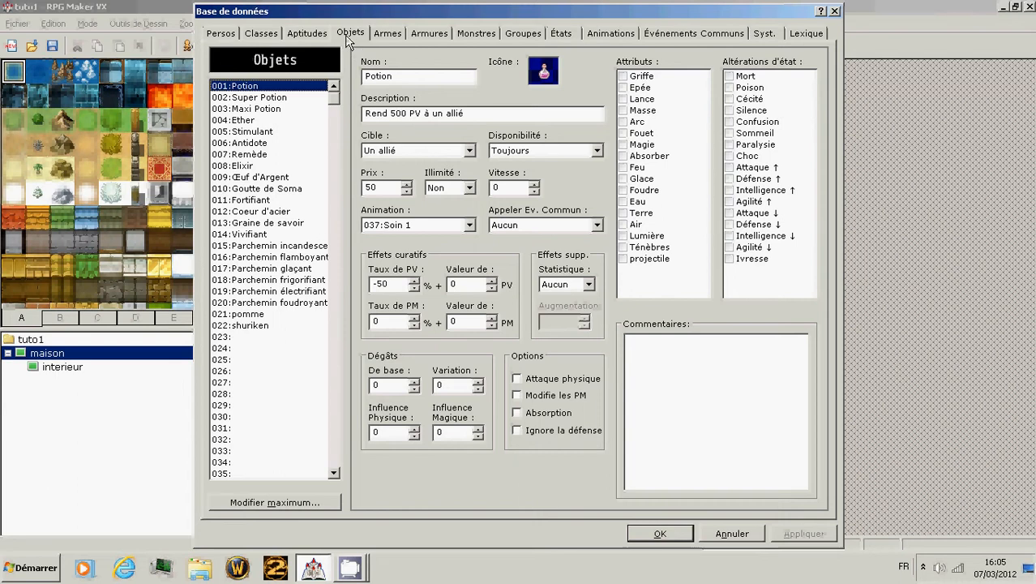
# - Review the existing monsters in the database, from Slime through to Belzébuth
pyautogui.click(476, 33)
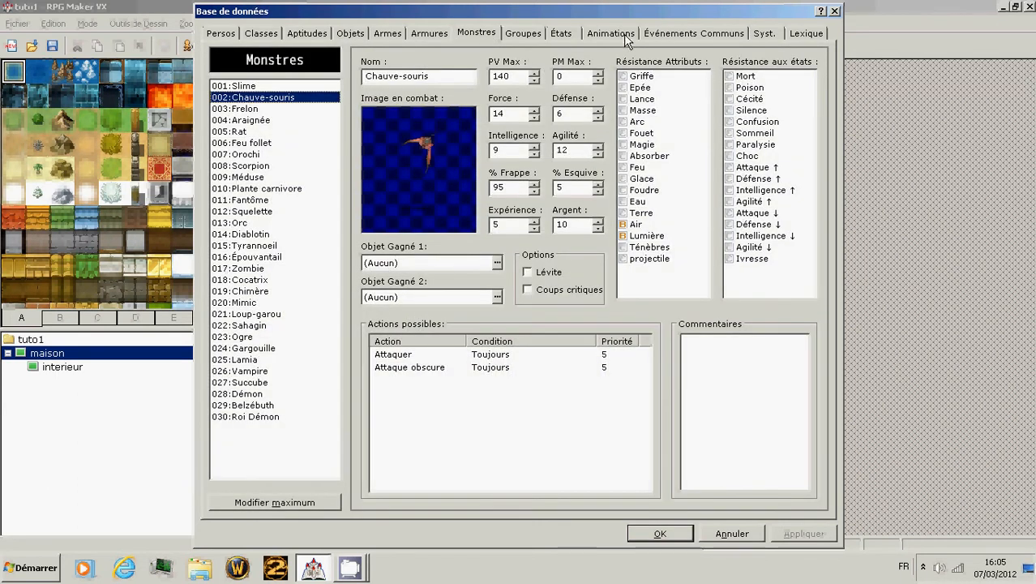
pyautogui.click(243, 86)
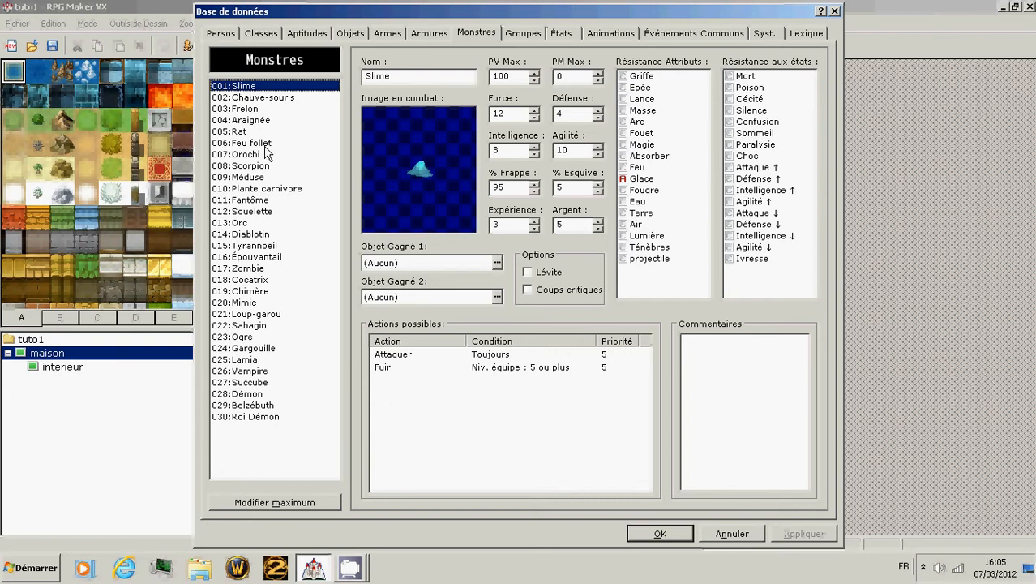
pyautogui.moveTo(243, 109); pyautogui.dragTo(253, 404)
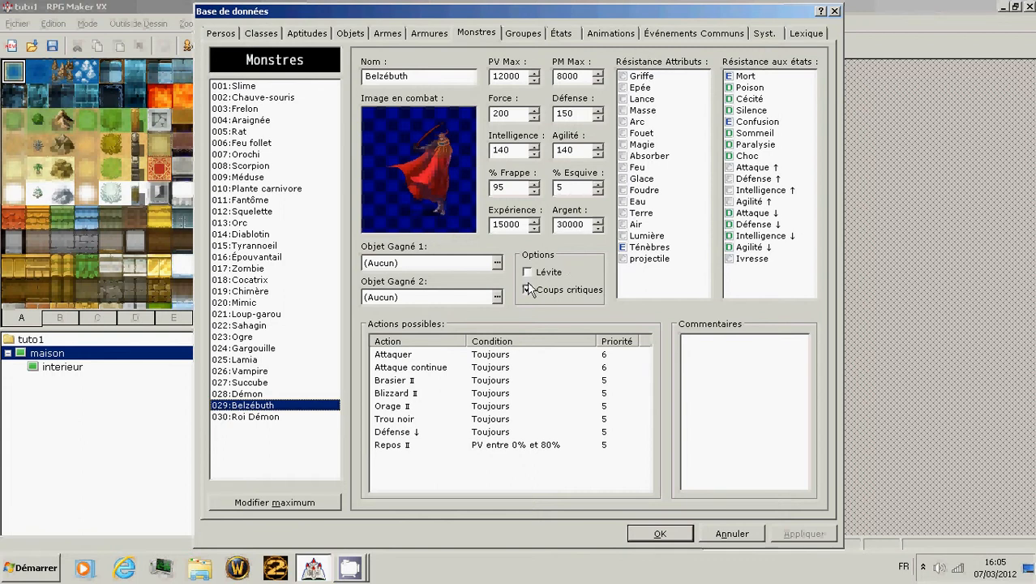
# - Raise the maximum number of monsters to 31 and name the new entry Monstre
pyautogui.click(305, 504)
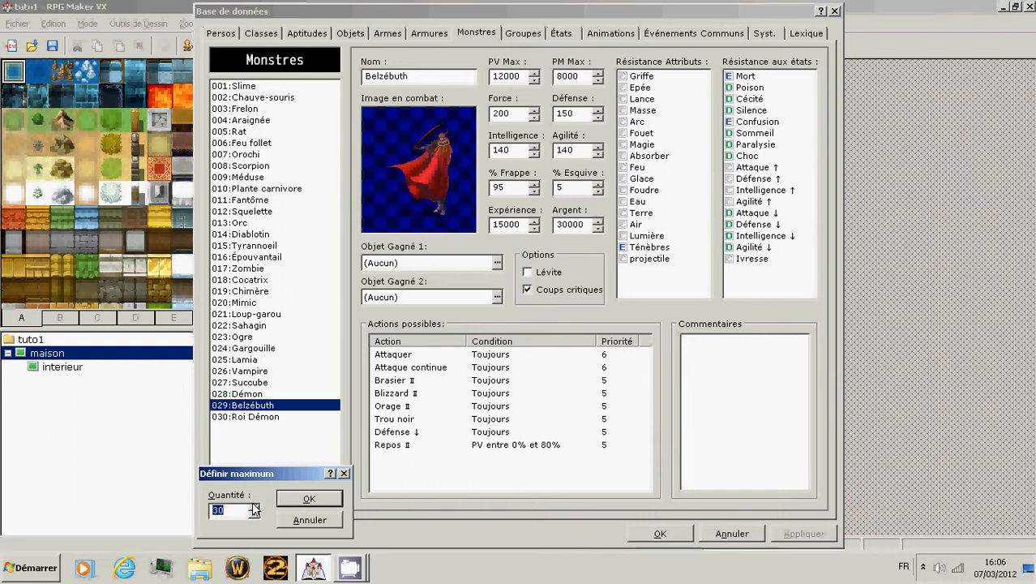
pyautogui.click(254, 506)
pyautogui.click(296, 499)
pyautogui.click(290, 428)
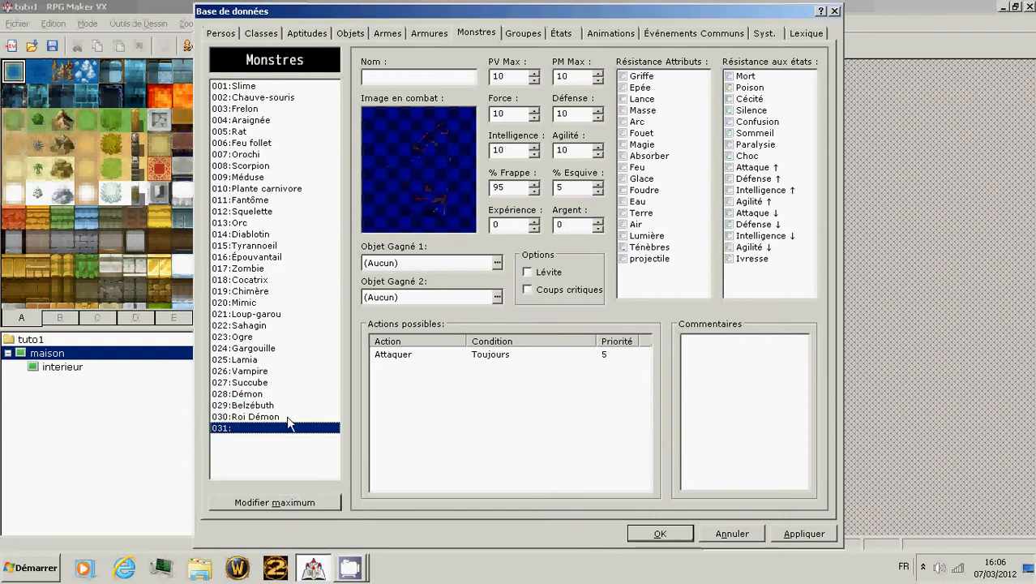
pyautogui.click(409, 76)
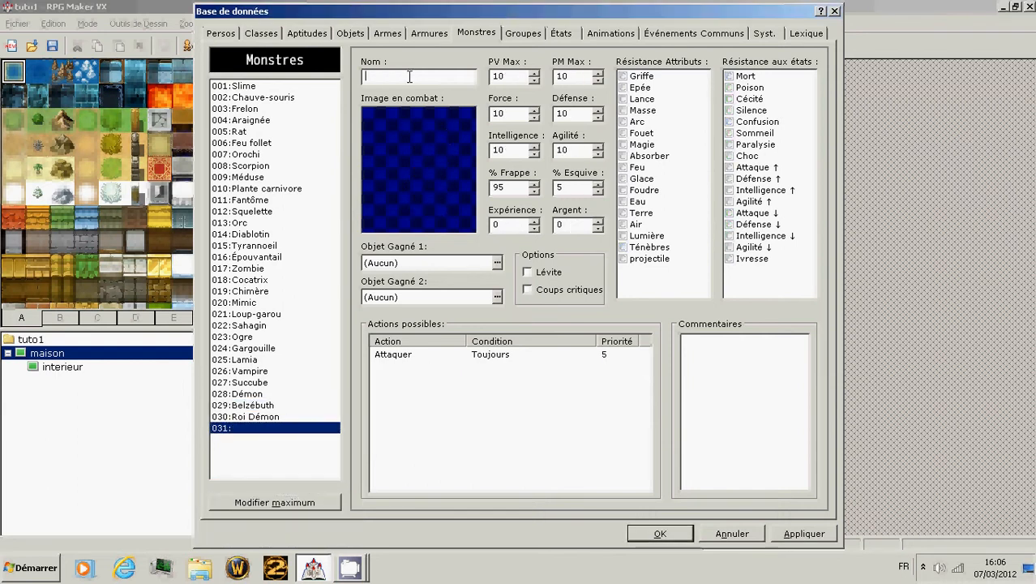
pyautogui.write('Monstre')
# - Browse the monster graphics and assign the Succubus graphic as the battle image of Monstre
pyautogui.click(422, 152)
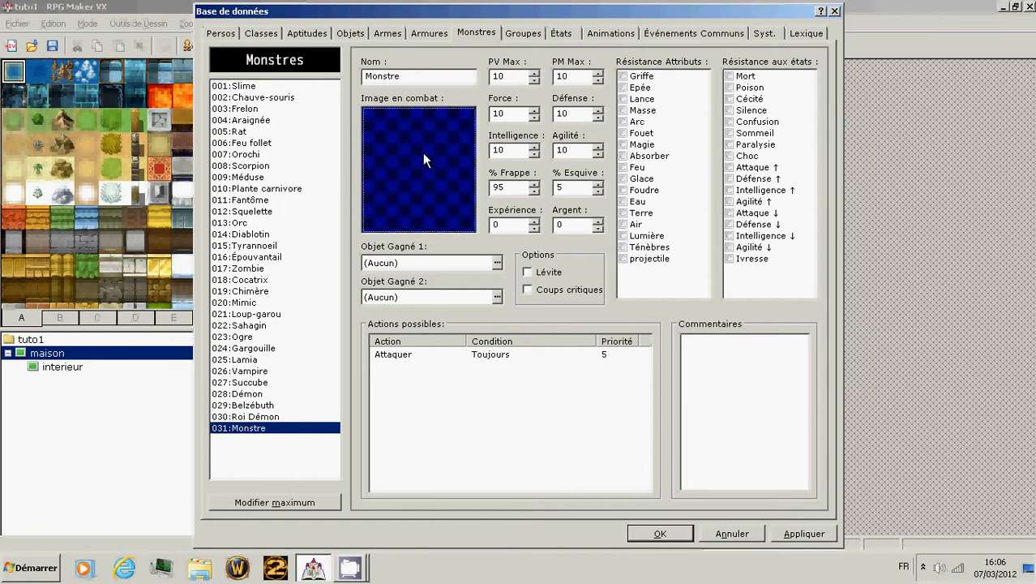
pyautogui.doubleClick(422, 152)
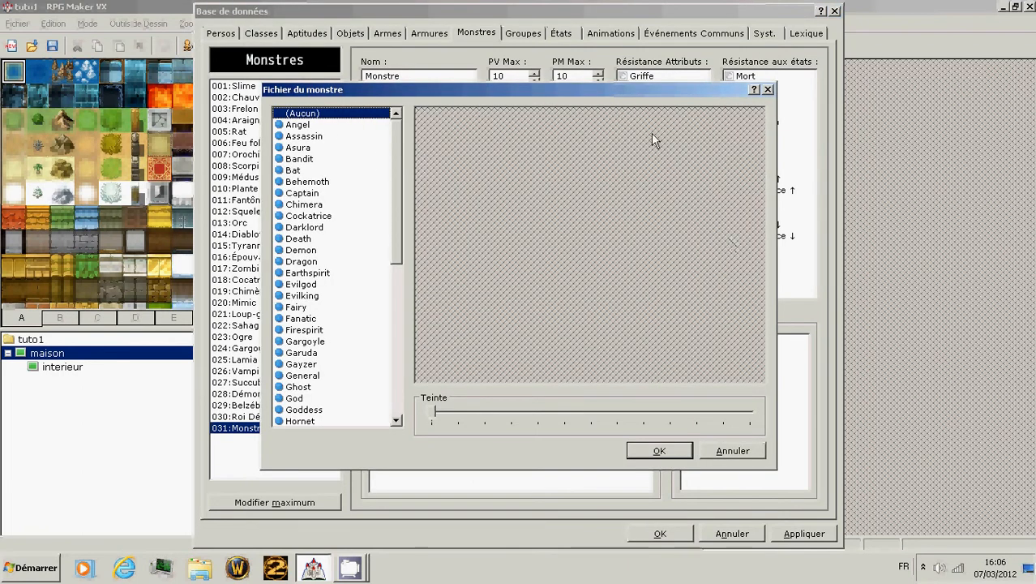
pyautogui.scroll(-1, 308, 132)
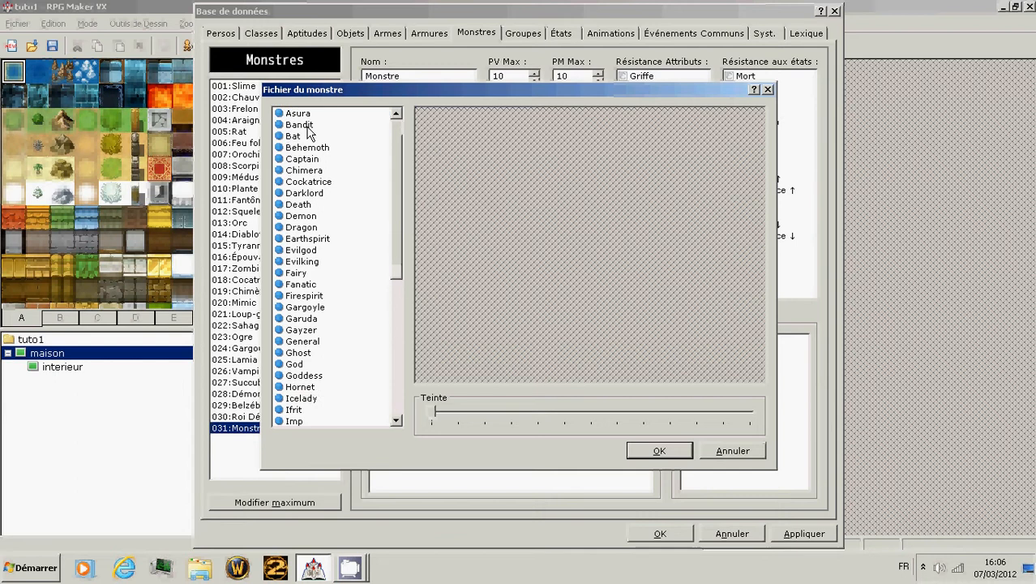
pyautogui.scroll(-6, 308, 132)
pyautogui.scroll(7, 308, 132)
pyautogui.click(308, 124)
pyautogui.click(308, 171)
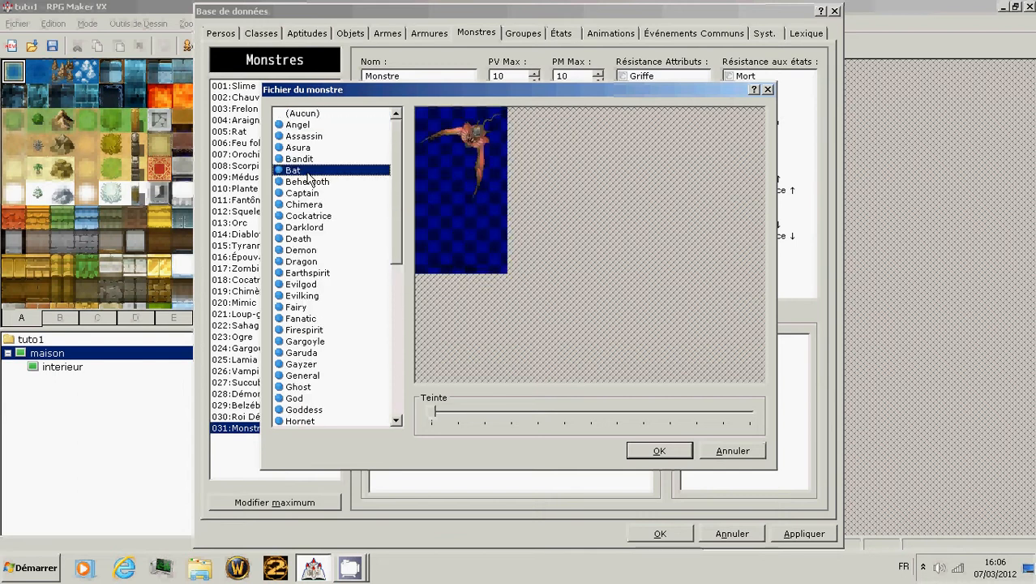
pyautogui.click(312, 285)
pyautogui.click(316, 354)
pyautogui.scroll(-9, 318, 373)
pyautogui.click(301, 251)
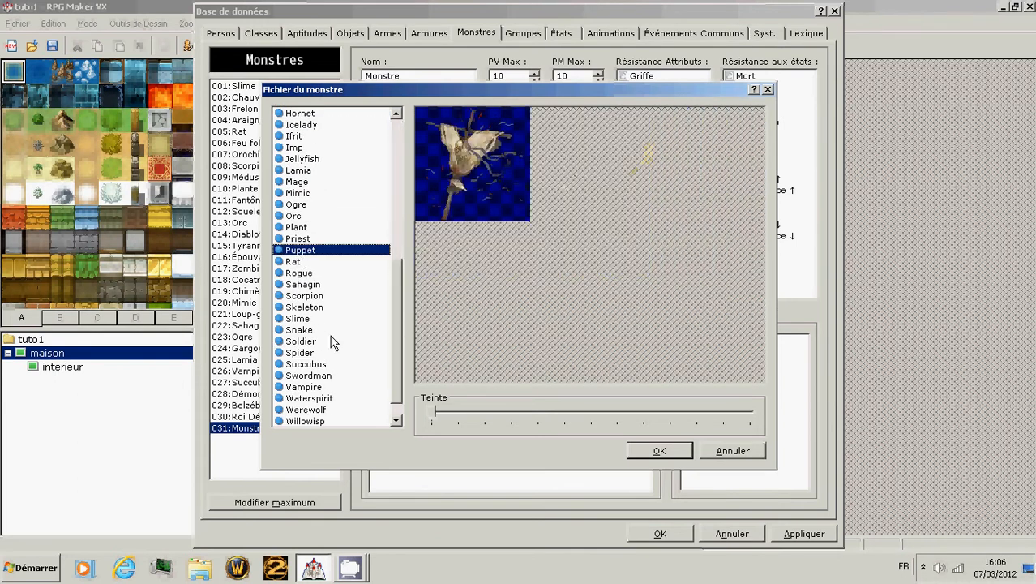
pyautogui.click(317, 332)
pyautogui.scroll(-1, 317, 389)
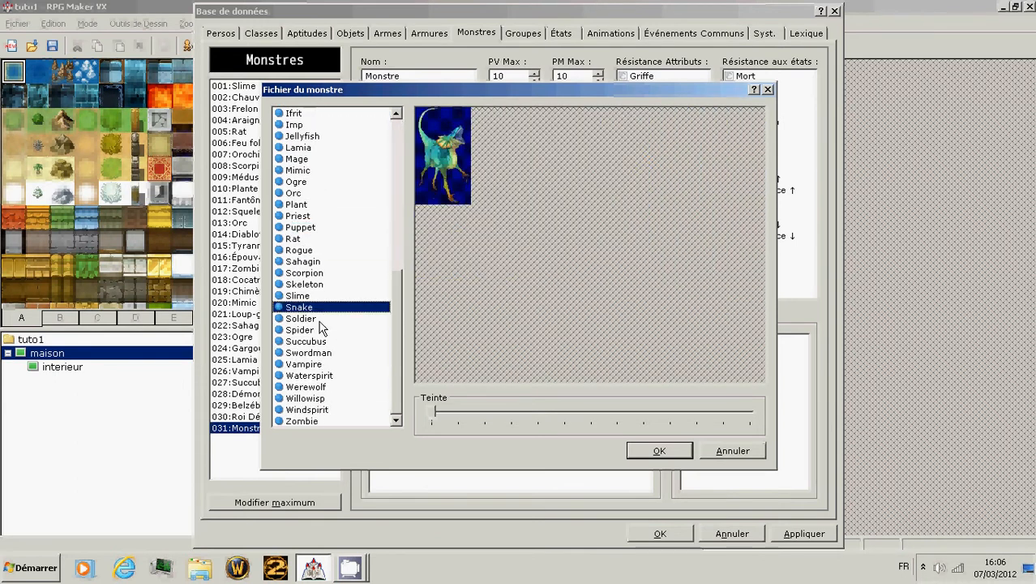
pyautogui.click(322, 342)
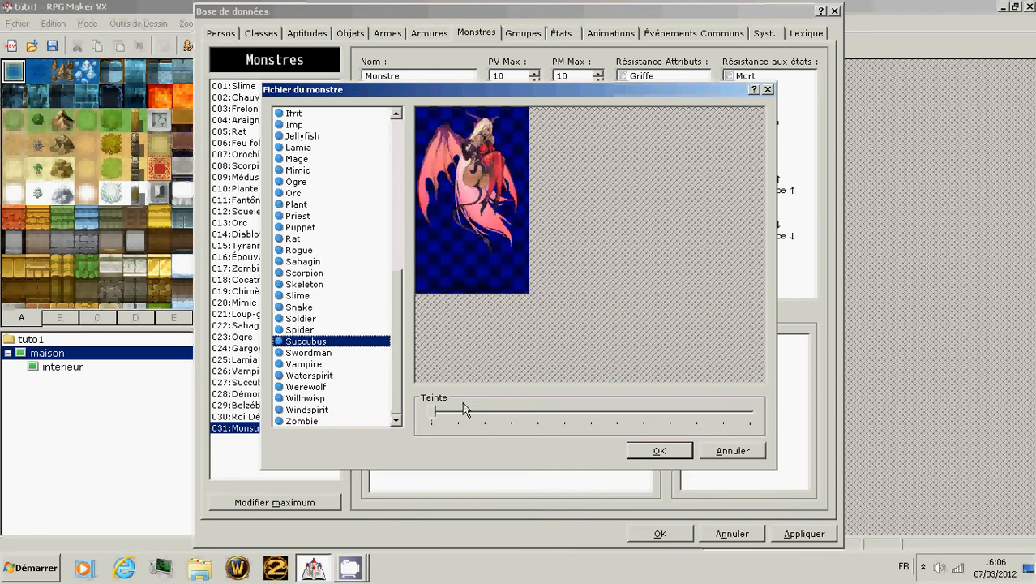
pyautogui.moveTo(436, 412)
pyautogui.mouseDown()
pyautogui.moveTo(755, 417)
pyautogui.moveTo(429, 411)
pyautogui.mouseUp()
pyautogui.click(644, 452)
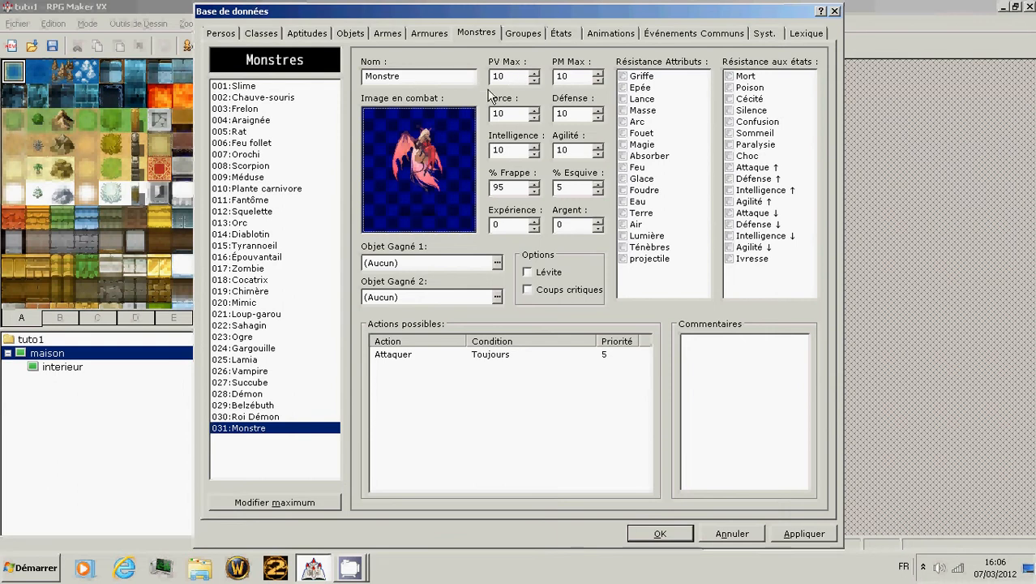
# - Set PV Max to 145 and PM Max to 412 for Monstre
pyautogui.click(519, 76)
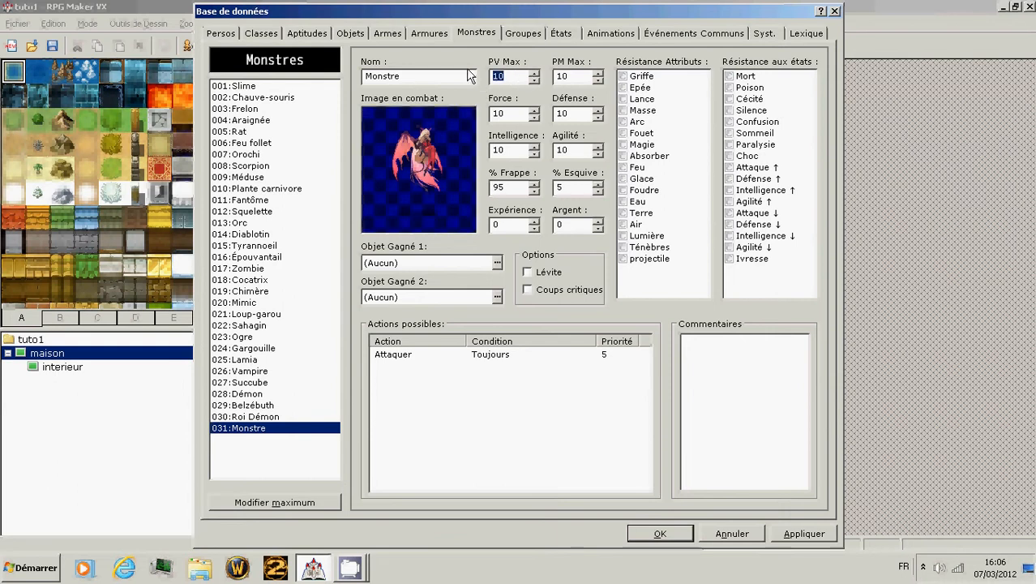
pyautogui.write('145')
pyautogui.click(560, 76)
pyautogui.write('412')
# - Set Monstre's % Frappe to 100, Expérience to 45 and Argent to 58
pyautogui.moveTo(509, 187); pyautogui.dragTo(483, 188)
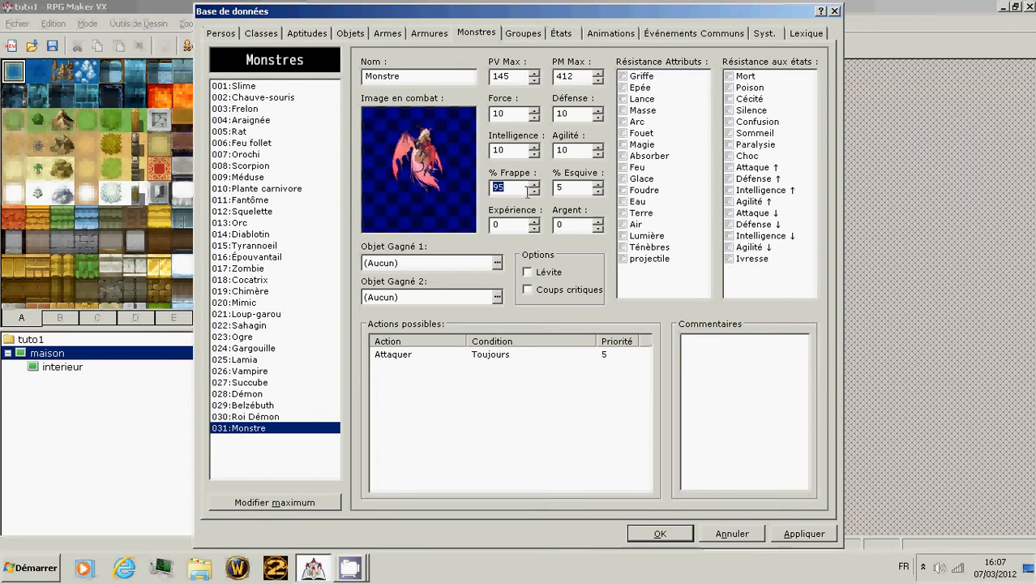
pyautogui.write('200')
pyautogui.doubleClick(569, 188)
pyautogui.press('Tab')
pyautogui.write('45')
pyautogui.click(580, 226)
pyautogui.write('58')
# - Cycle the Griffe attribute resistance of Monstre through its grades and back to blank
pyautogui.click(624, 77)
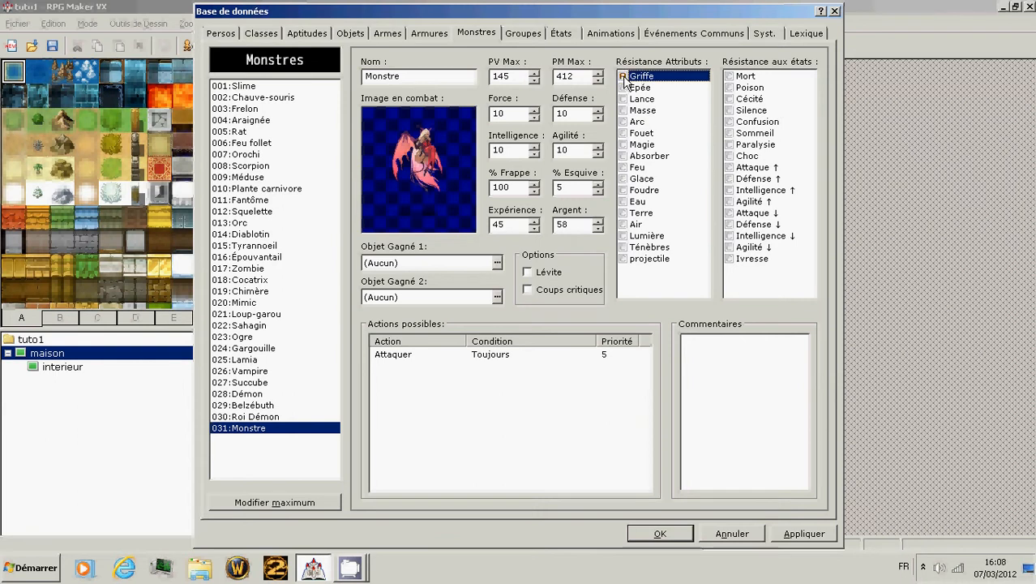
pyautogui.click(623, 76)
pyautogui.click(622, 77)
pyautogui.click(627, 77)
pyautogui.click(626, 77)
# - Try out the resistance grades for the Mort and Poison states and return both to blank
pyautogui.click(729, 78)
pyautogui.click(729, 77)
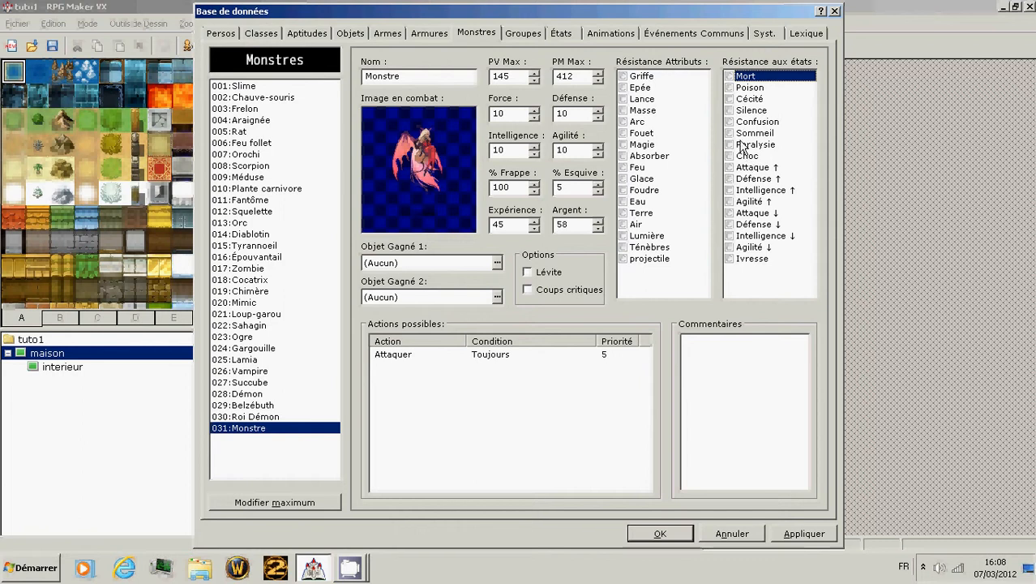
pyautogui.click(732, 88)
pyautogui.click(729, 89)
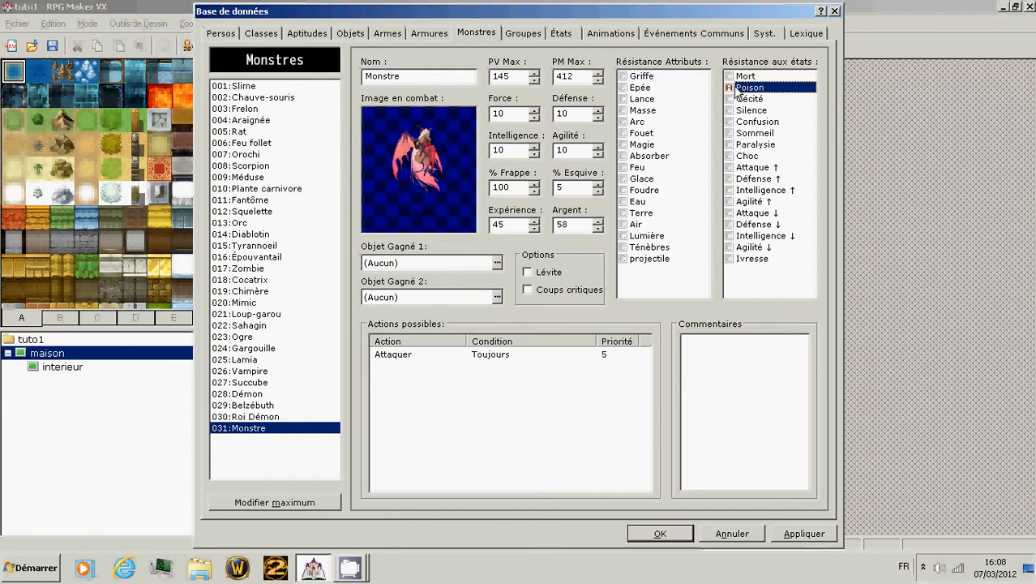
pyautogui.click(728, 86)
pyautogui.click(729, 87)
pyautogui.click(729, 87)
pyautogui.click(729, 88)
pyautogui.click(726, 88)
pyautogui.click(727, 88)
pyautogui.click(728, 88)
pyautogui.click(730, 88)
pyautogui.click(527, 272)
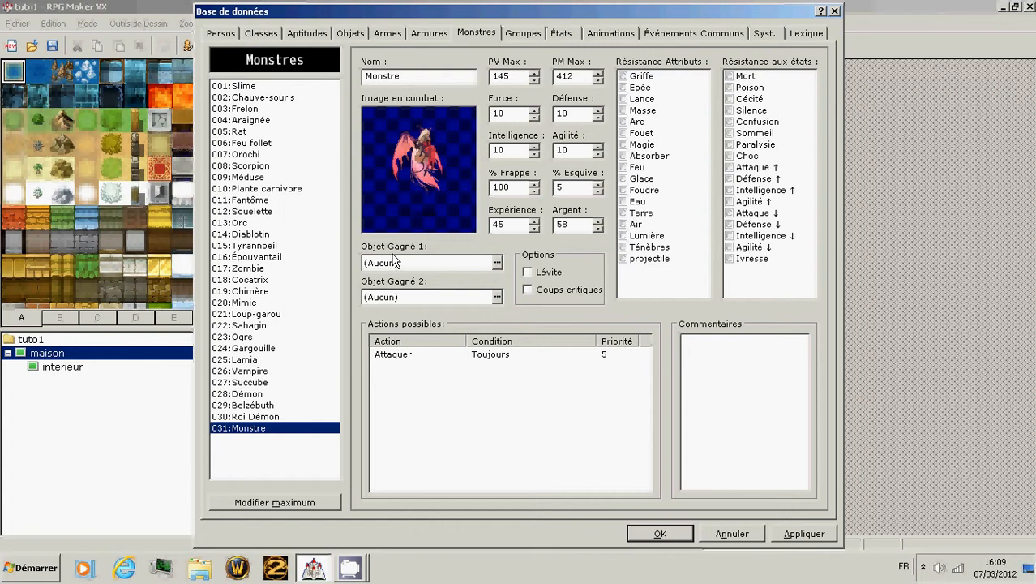
# - Set Objet Gagné 1 to the item pomme with a drop probability of 1/5
pyautogui.click(497, 263)
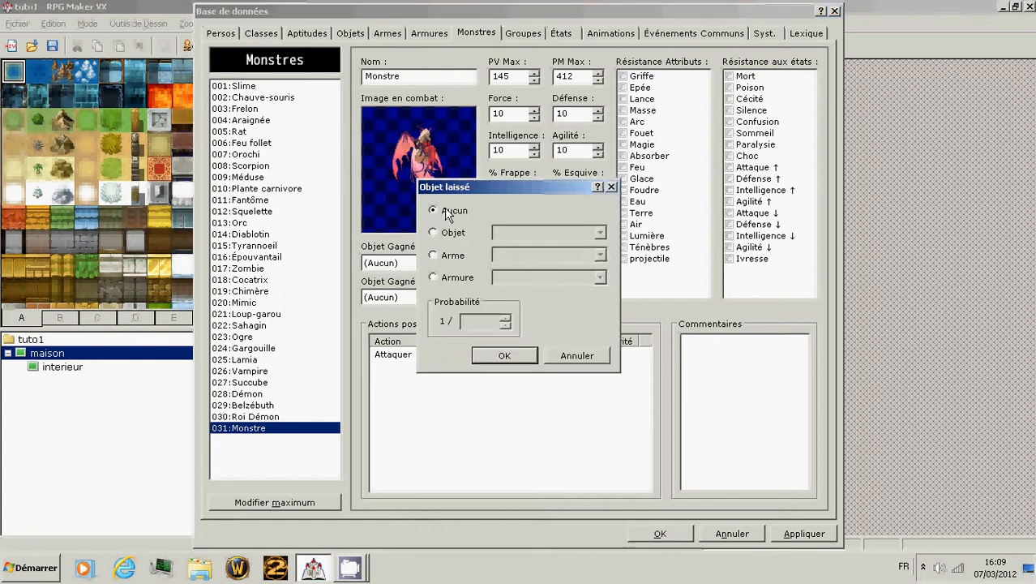
pyautogui.click(433, 233)
pyautogui.click(434, 254)
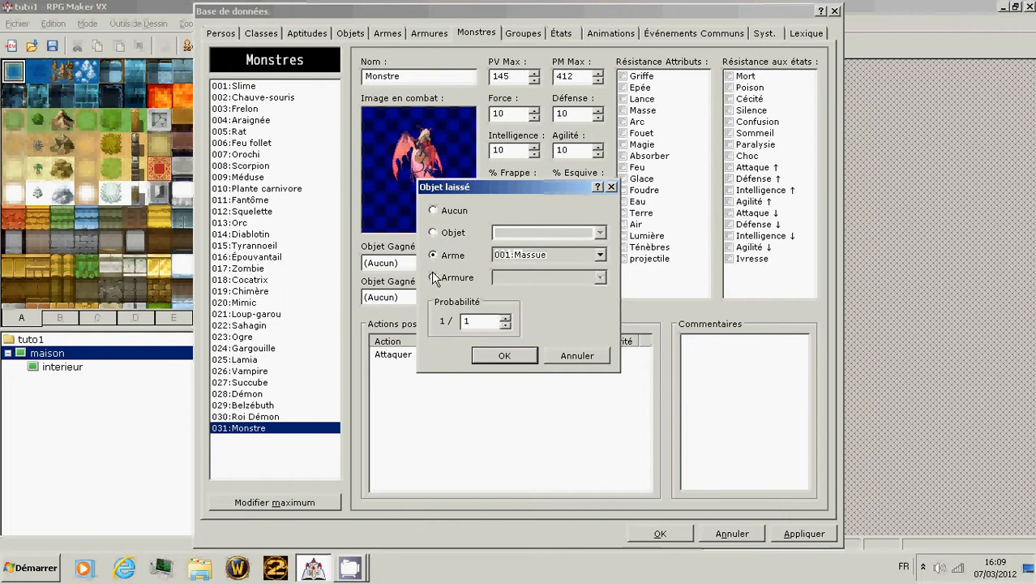
pyautogui.click(435, 233)
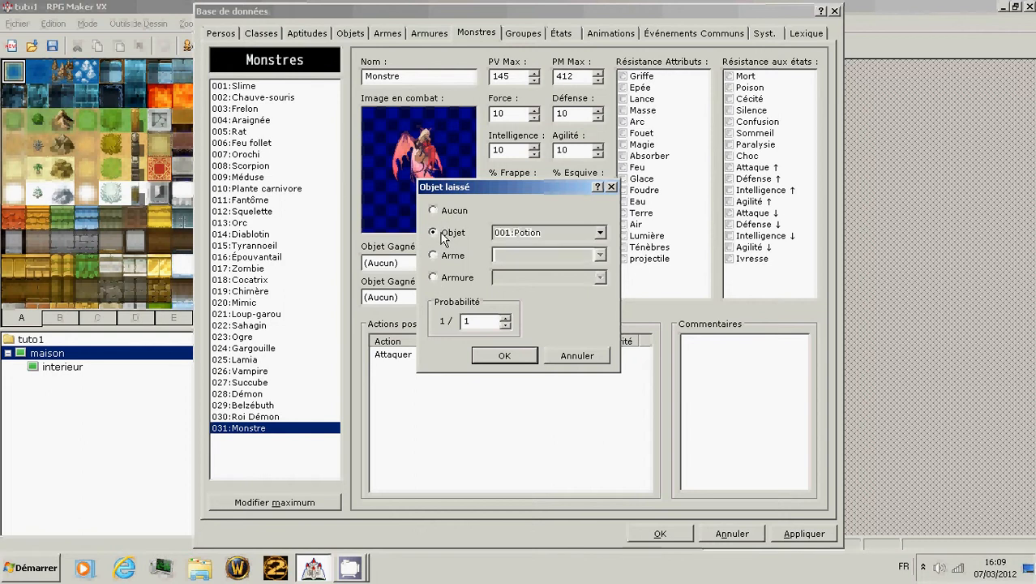
pyautogui.click(601, 233)
pyautogui.click(564, 235)
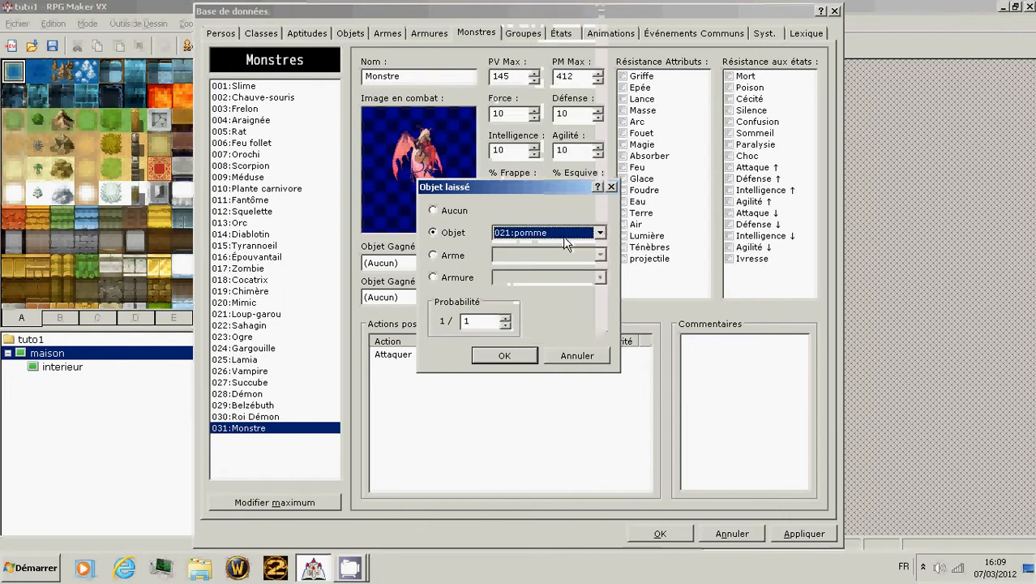
pyautogui.doubleClick(467, 320)
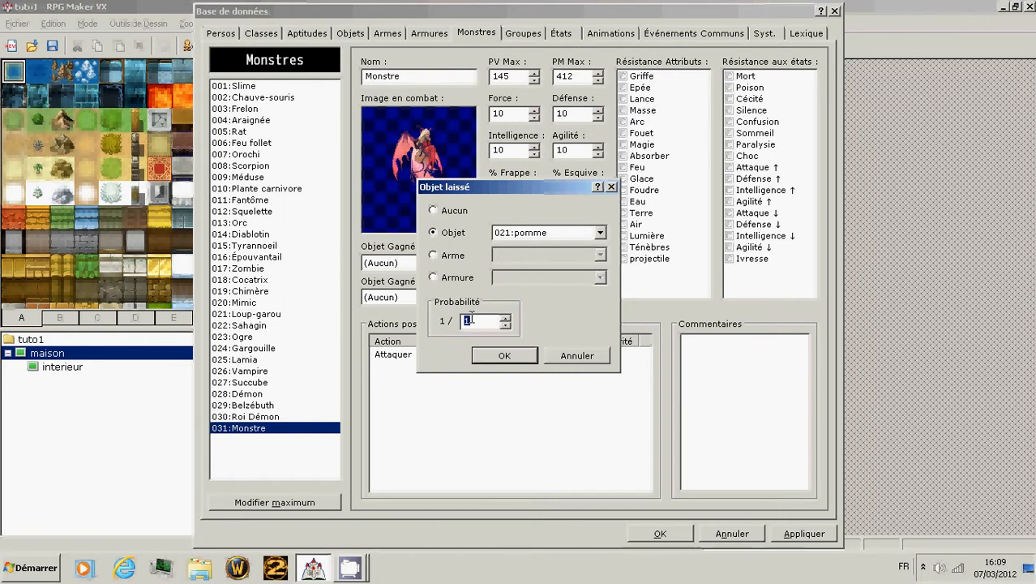
pyautogui.write('5')
pyautogui.click(503, 355)
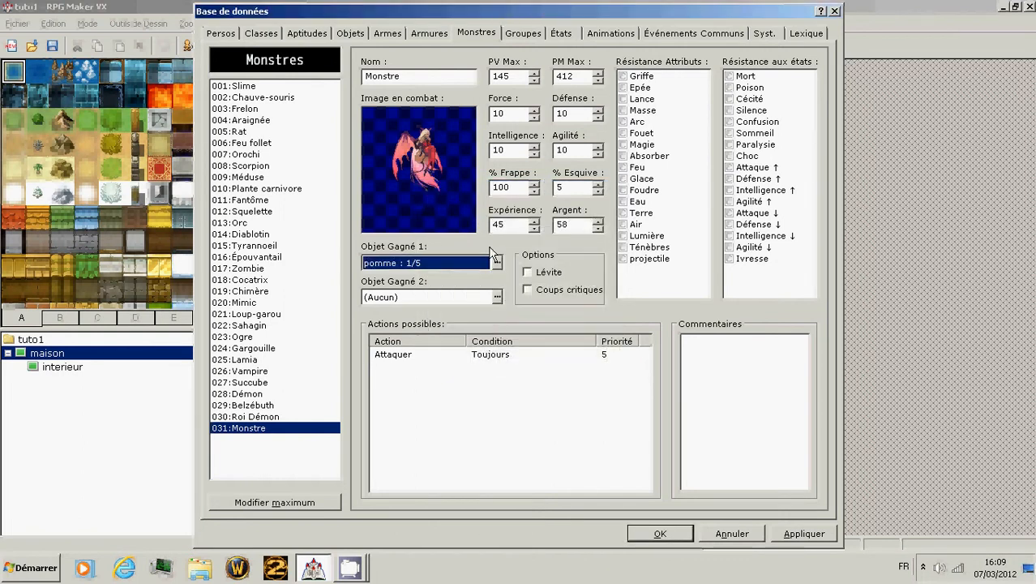
# - Set Objet Gagné 2 to the weapon Massue with a drop probability of 1/200
pyautogui.click(497, 298)
pyautogui.click(444, 256)
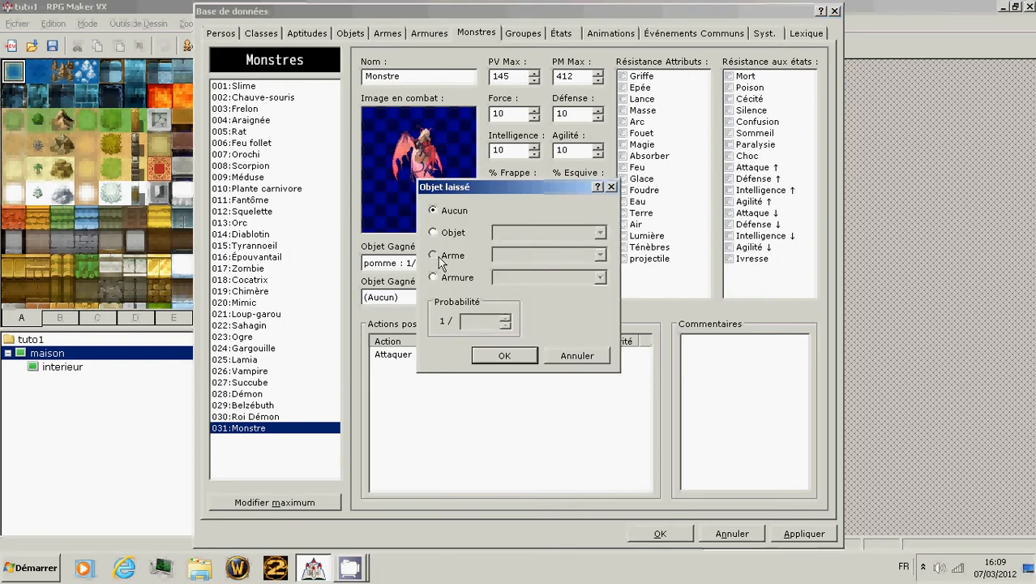
pyautogui.doubleClick(468, 320)
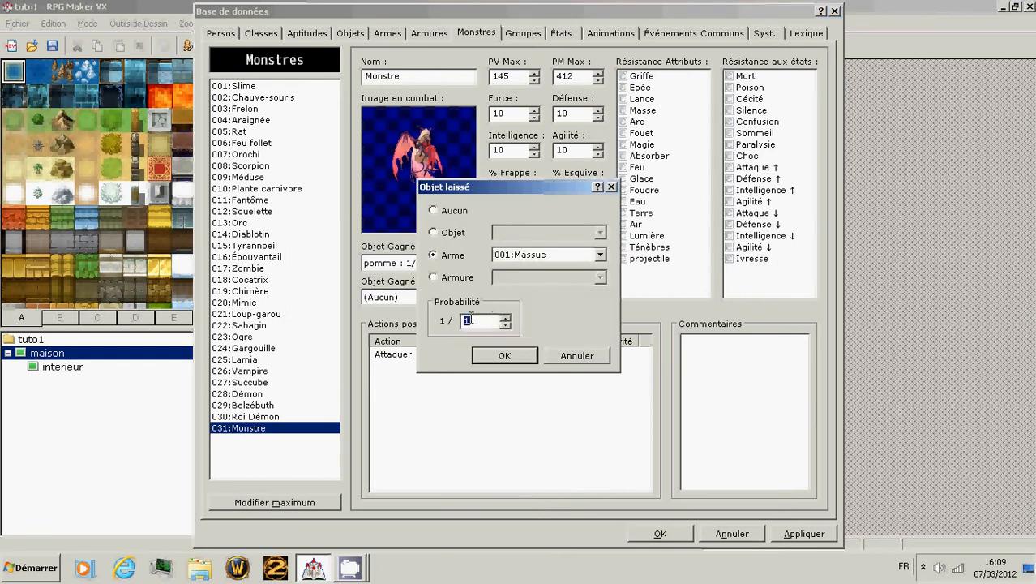
pyautogui.write('999999')
pyautogui.click(507, 354)
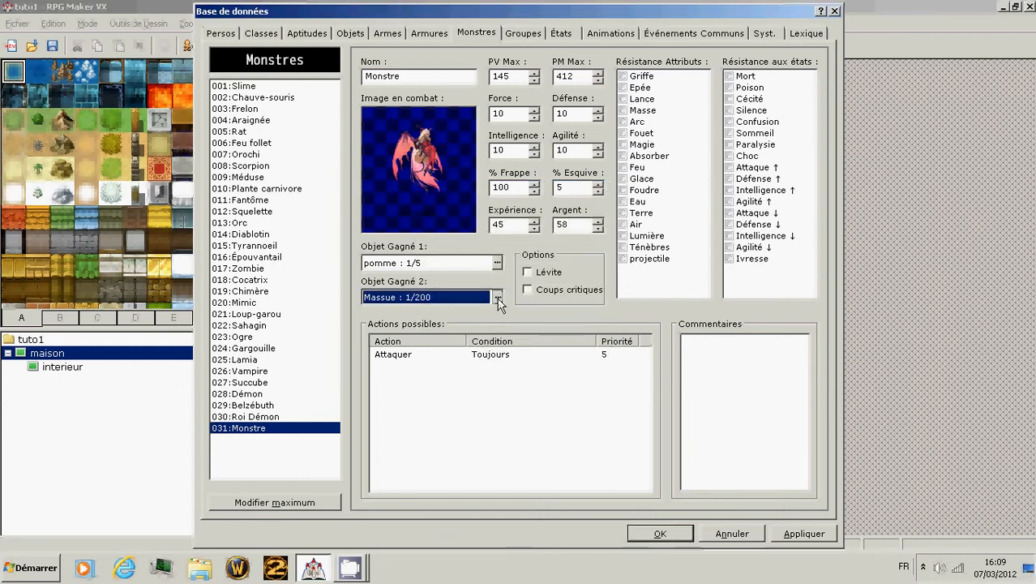
# - Reset Objet Gagné 2 to Aucun
pyautogui.click(498, 299)
pyautogui.moveTo(487, 321); pyautogui.dragTo(410, 328)
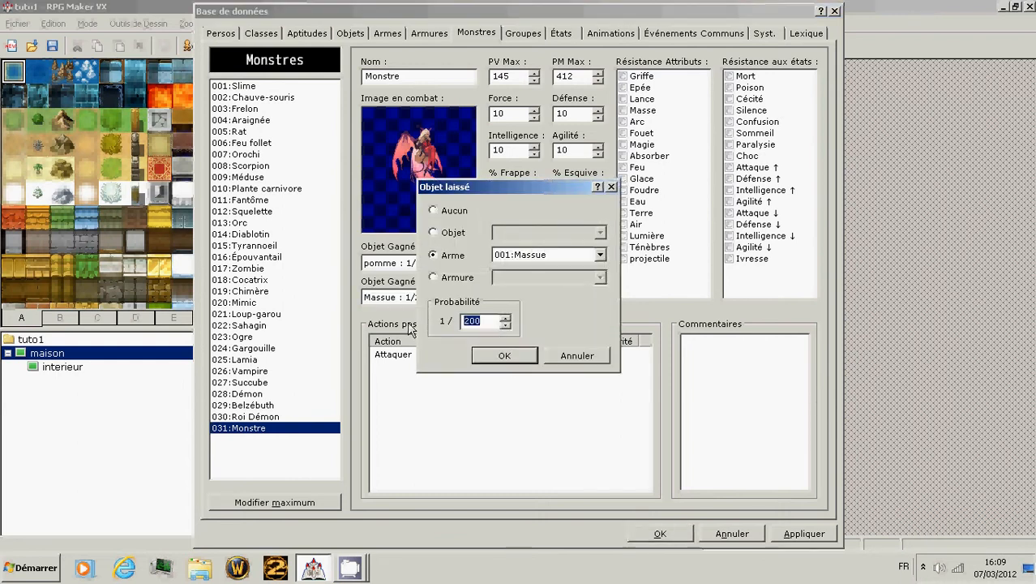
pyautogui.click(565, 357)
pyautogui.click(498, 299)
pyautogui.click(436, 211)
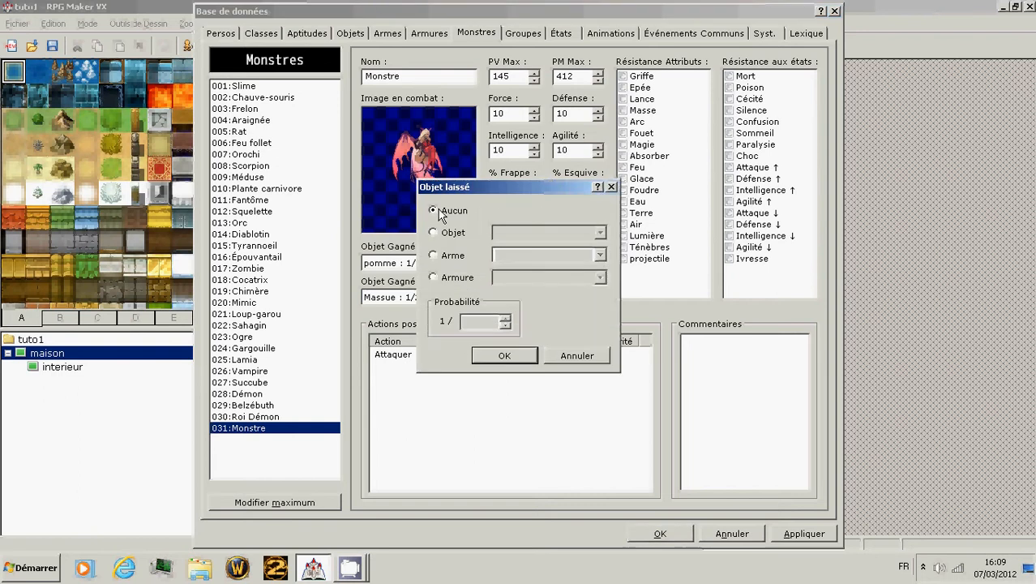
pyautogui.click(484, 357)
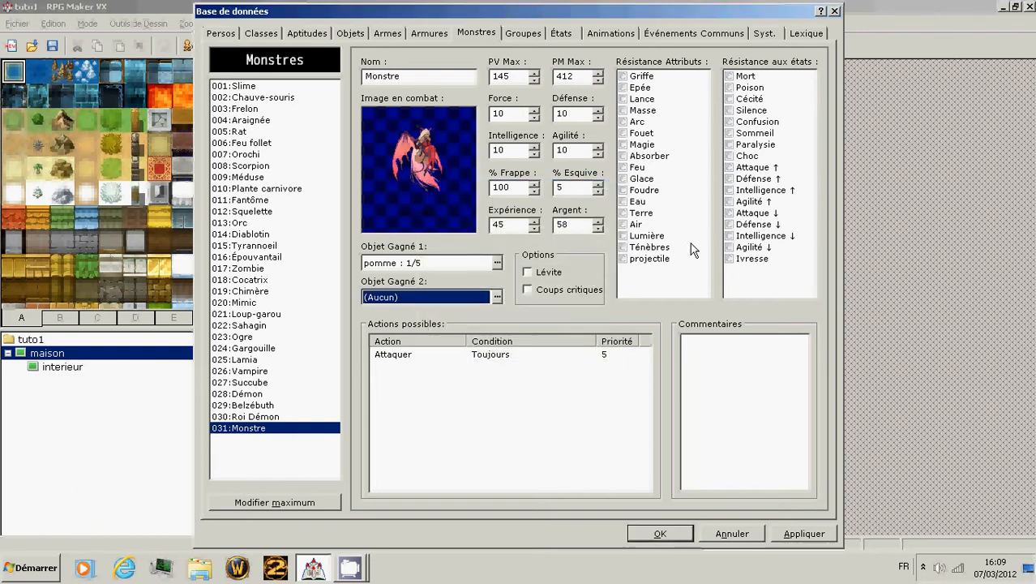
# - Start a new possible action for Monstre and set it to the basic action Fuir
pyautogui.click(739, 349)
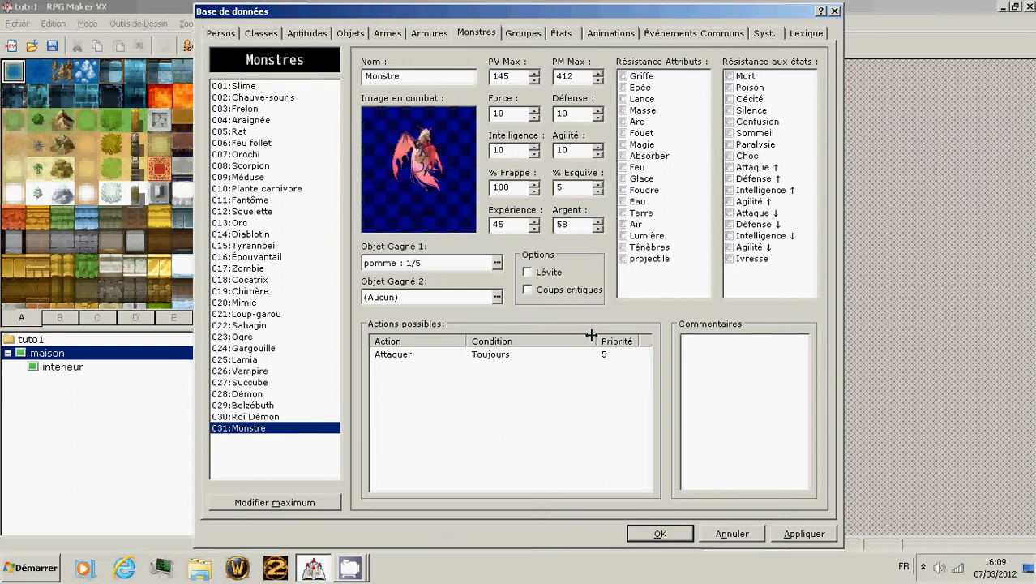
pyautogui.doubleClick(522, 365)
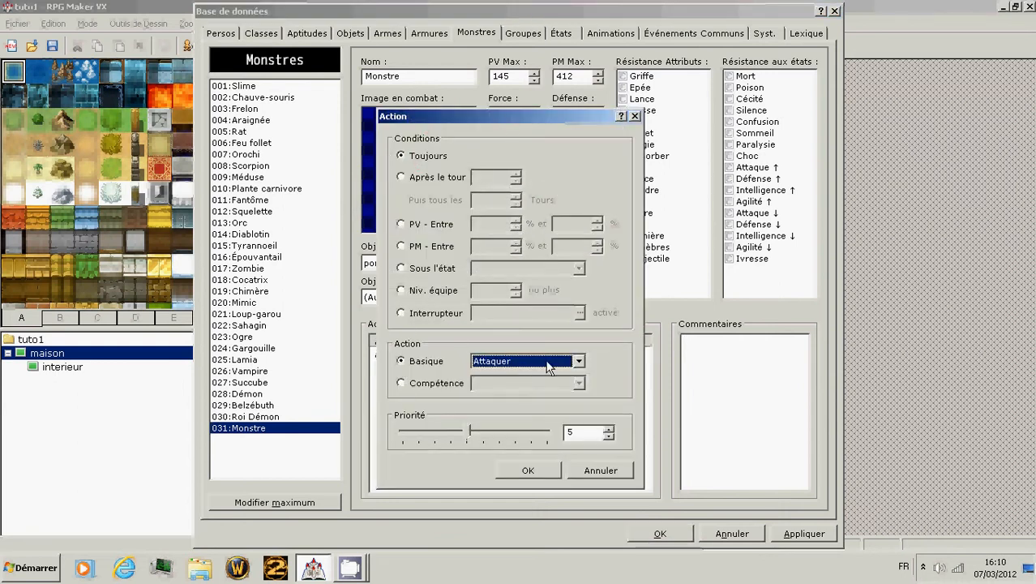
pyautogui.click(403, 384)
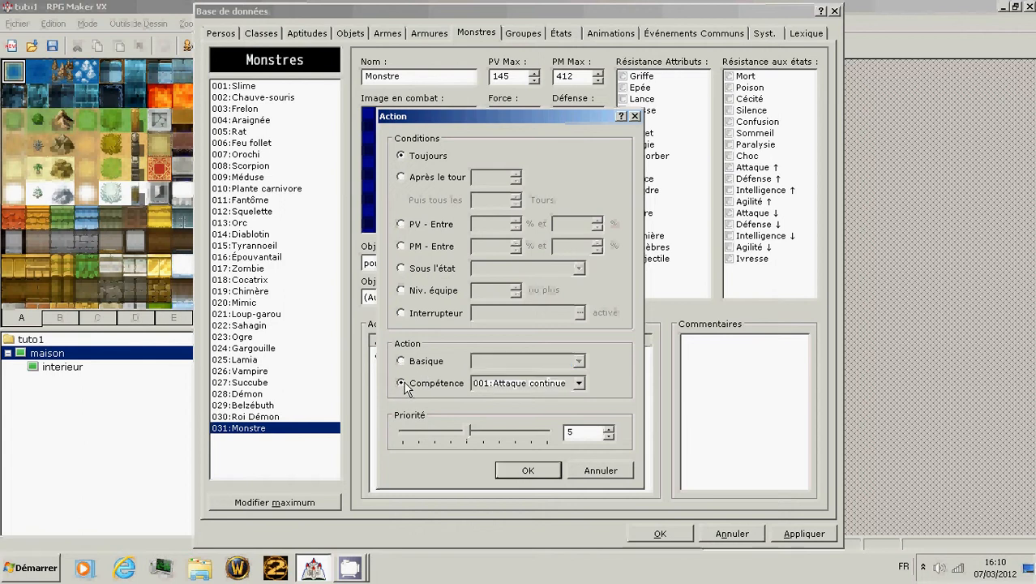
pyautogui.click(403, 362)
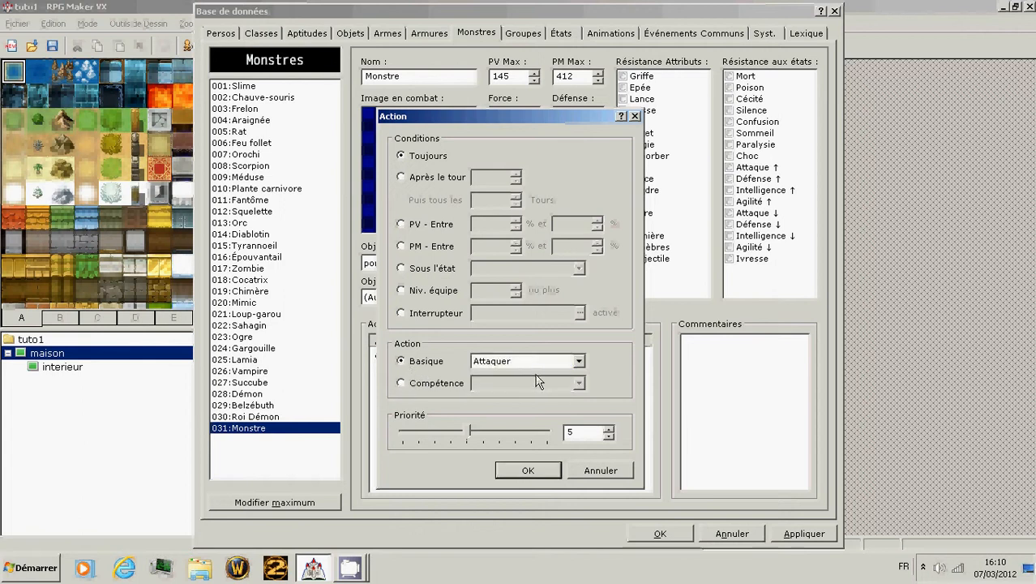
pyautogui.click(568, 361)
pyautogui.click(549, 398)
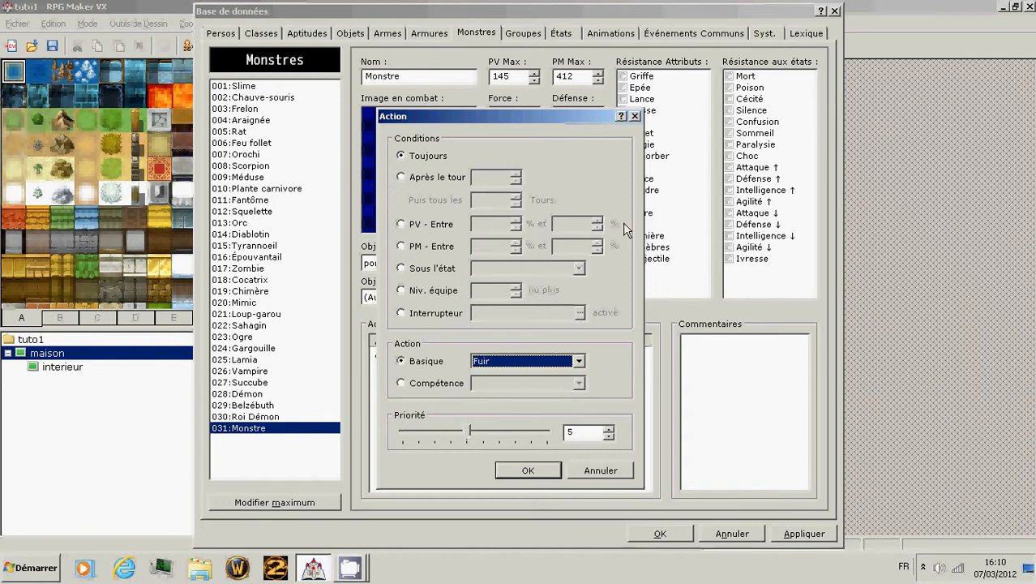
# - Try out the Après le tour, PV - Entre and PM - Entre conditions, and Sous l'état with 004:Silence, for the Fuir action
pyautogui.click(402, 177)
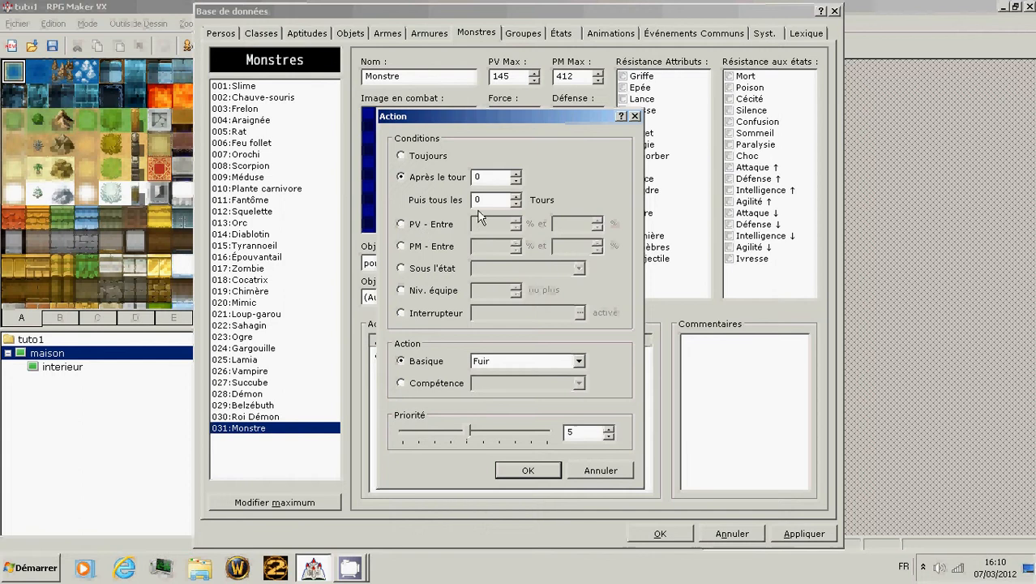
pyautogui.click(419, 228)
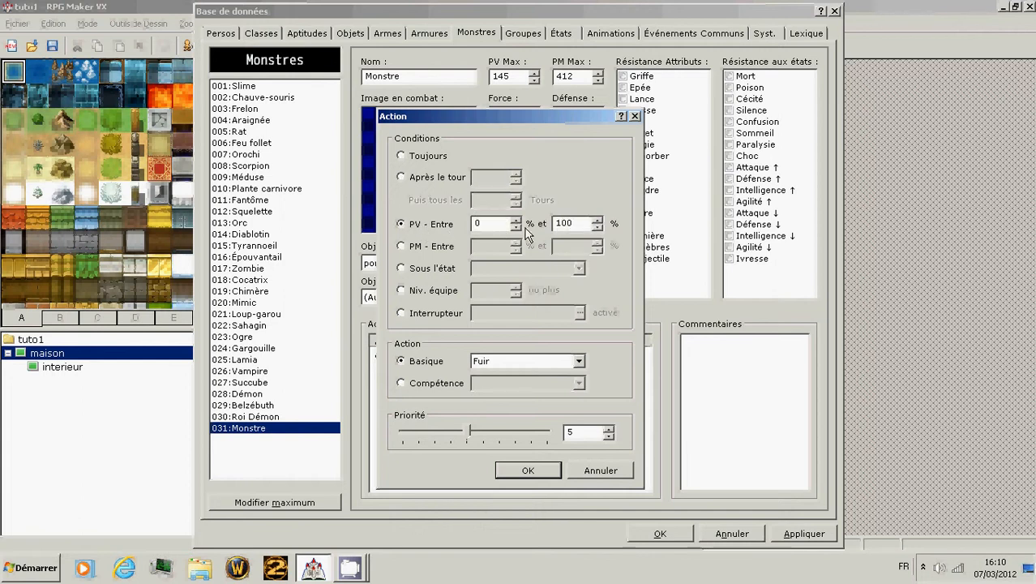
pyautogui.doubleClick(494, 224)
pyautogui.click(416, 248)
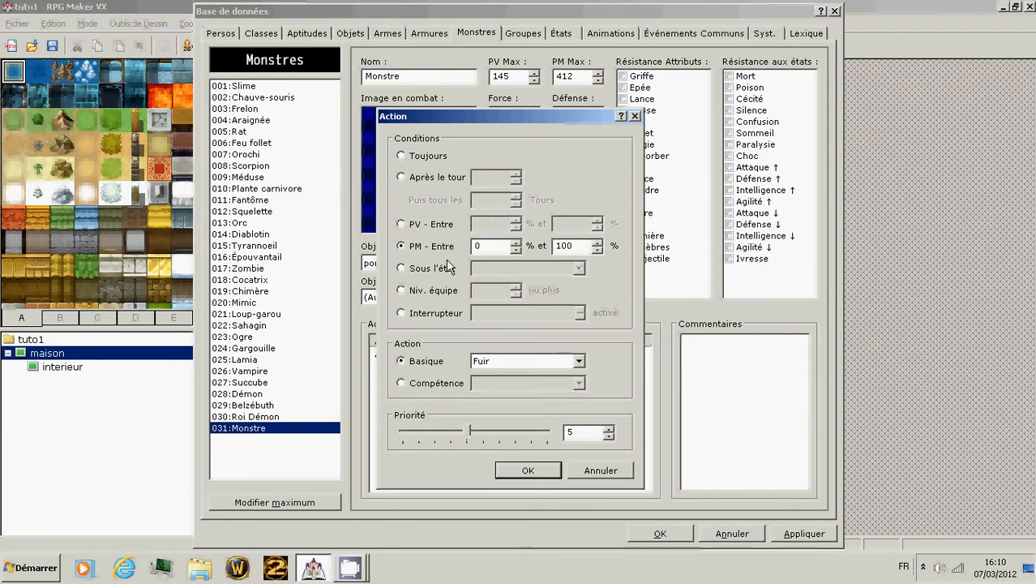
pyautogui.click(404, 271)
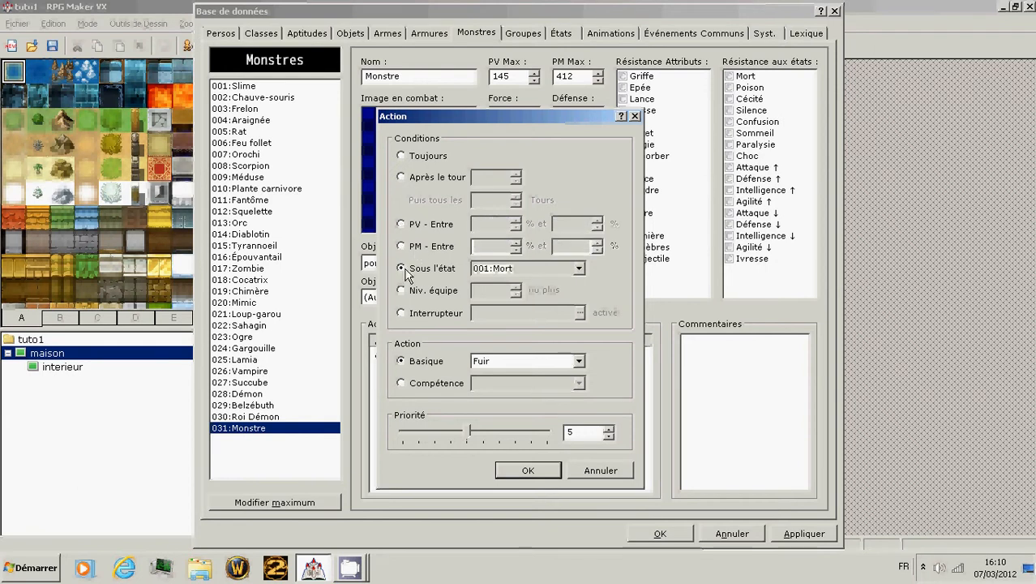
pyautogui.click(579, 269)
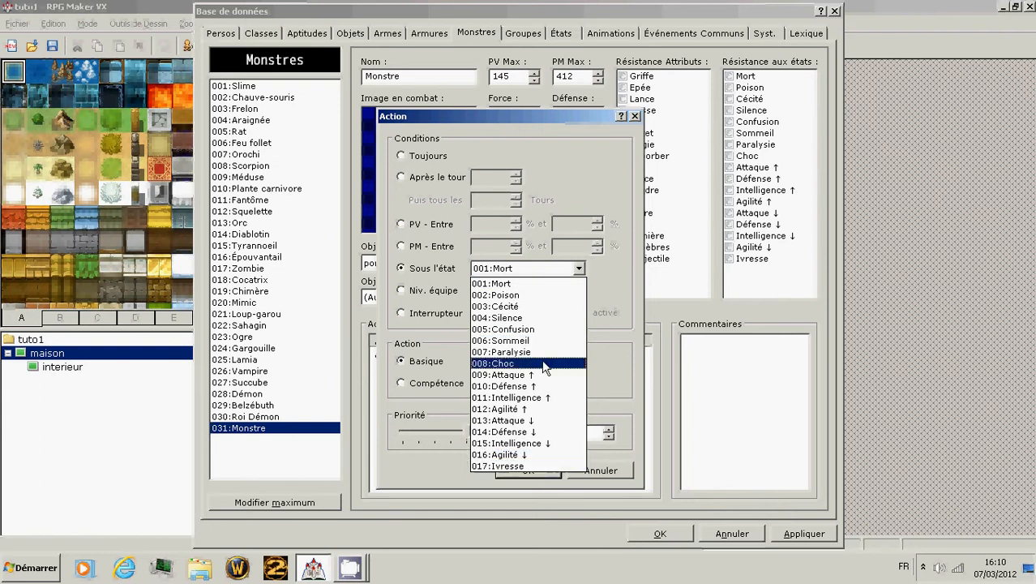
pyautogui.click(544, 318)
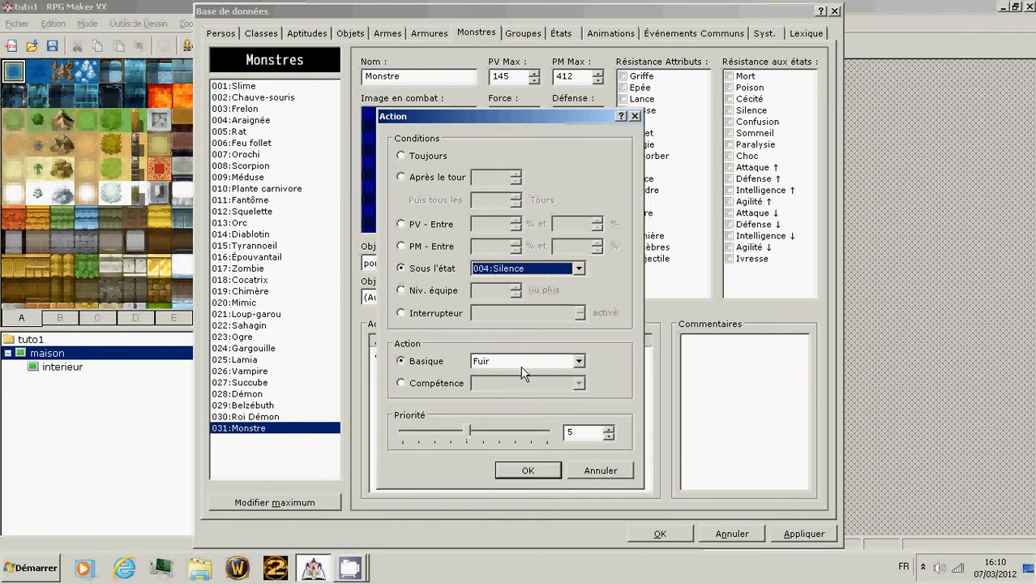
pyautogui.click(403, 268)
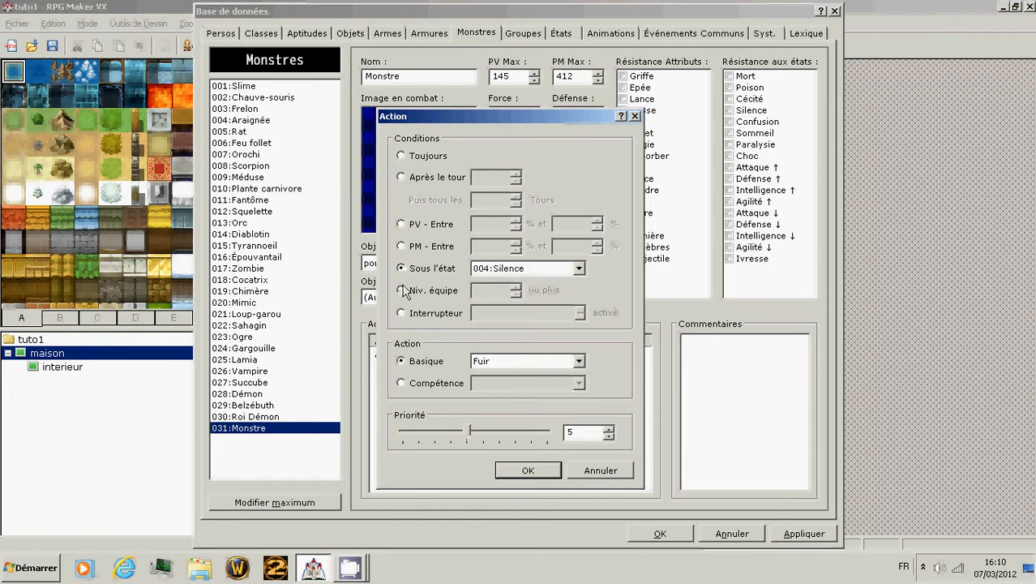
# - Make the Fuir action depend on a Niv. équipe of 23 or more
pyautogui.click(402, 290)
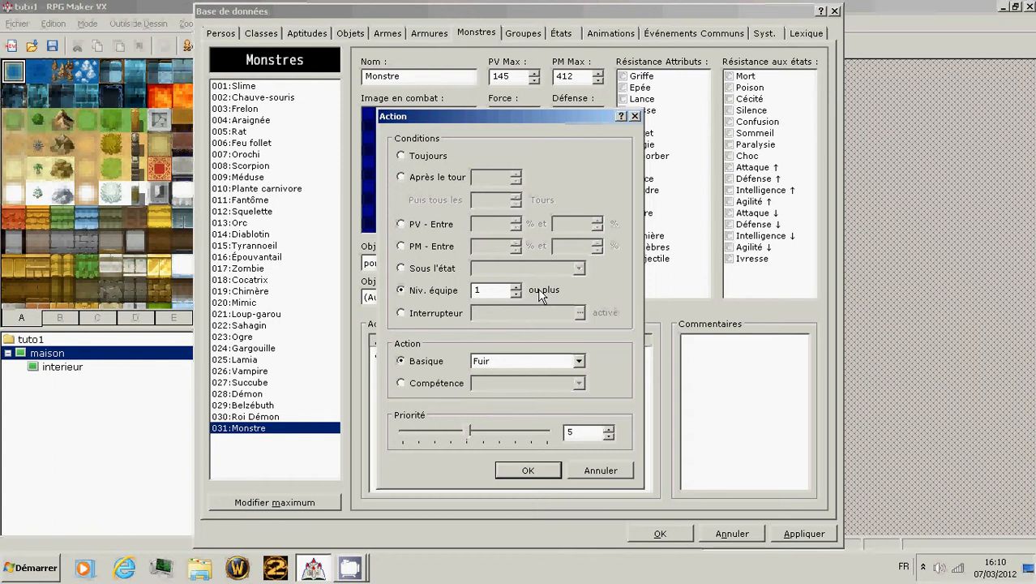
pyautogui.click(402, 290)
pyautogui.doubleClick(488, 287)
# - Try the Interrupteur condition and view the list of switches without choosing one
pyautogui.click(411, 314)
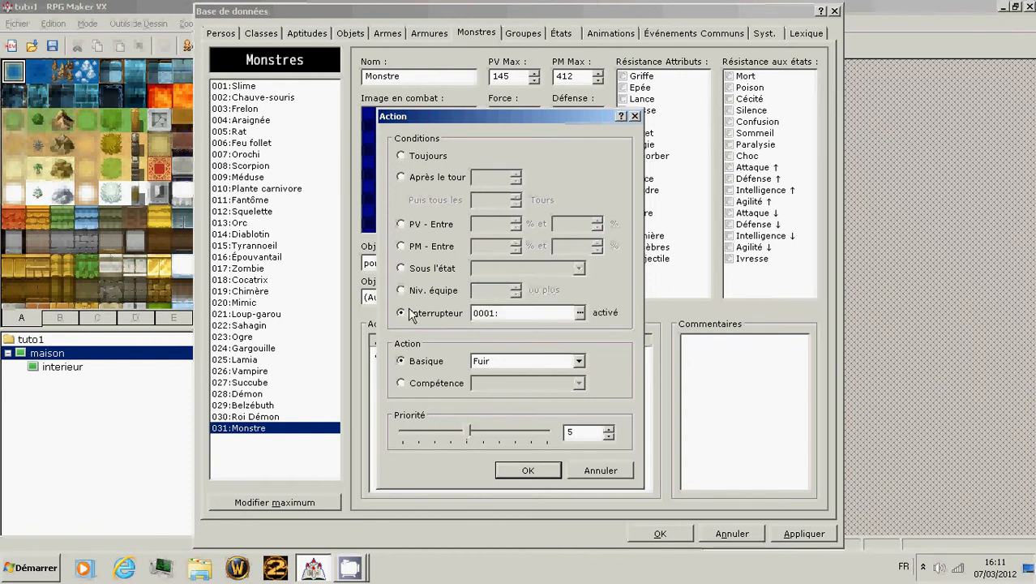
pyautogui.click(579, 313)
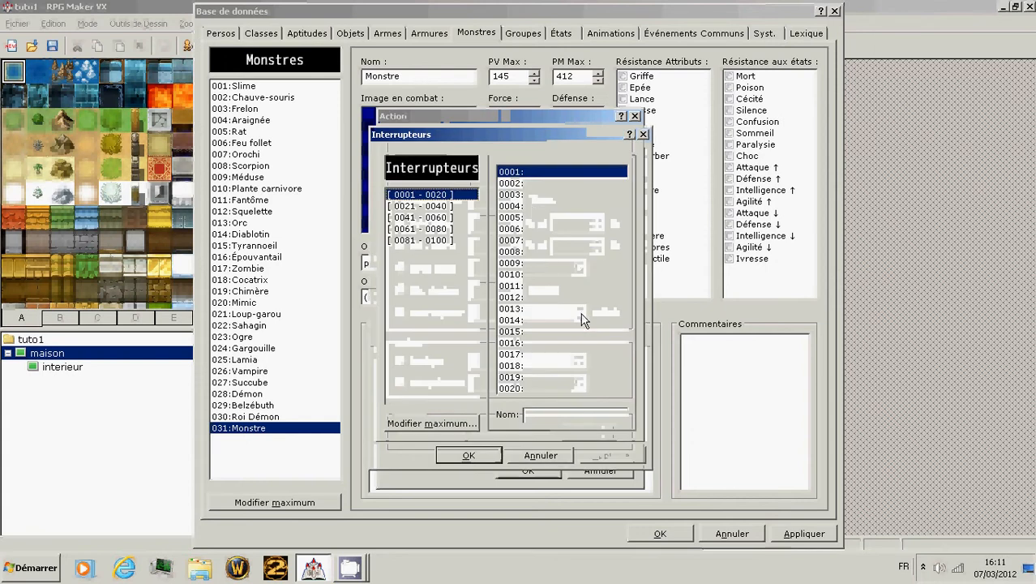
pyautogui.click(561, 455)
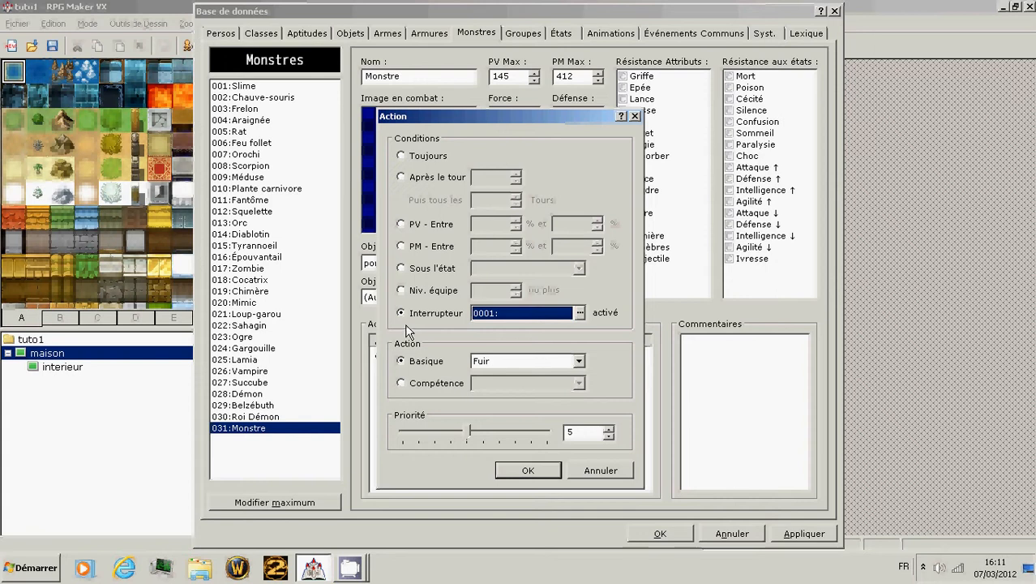
# - Return to the Niv. équipe condition and confirm the Fuir action with priority 5
pyautogui.click(402, 290)
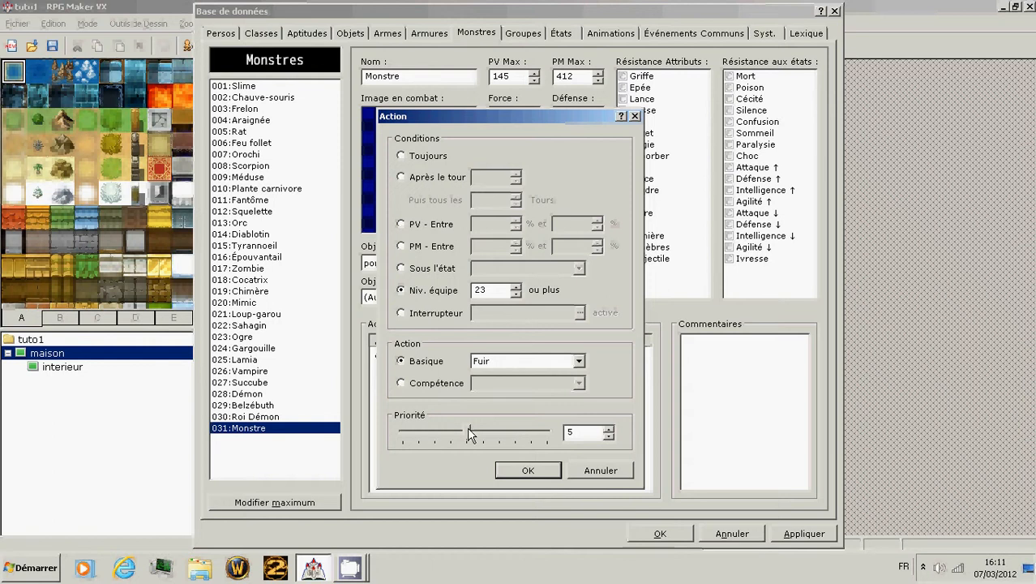
pyautogui.moveTo(468, 435)
pyautogui.mouseDown()
pyautogui.moveTo(404, 436)
pyautogui.moveTo(473, 437)
pyautogui.mouseUp()
pyautogui.click(558, 471)
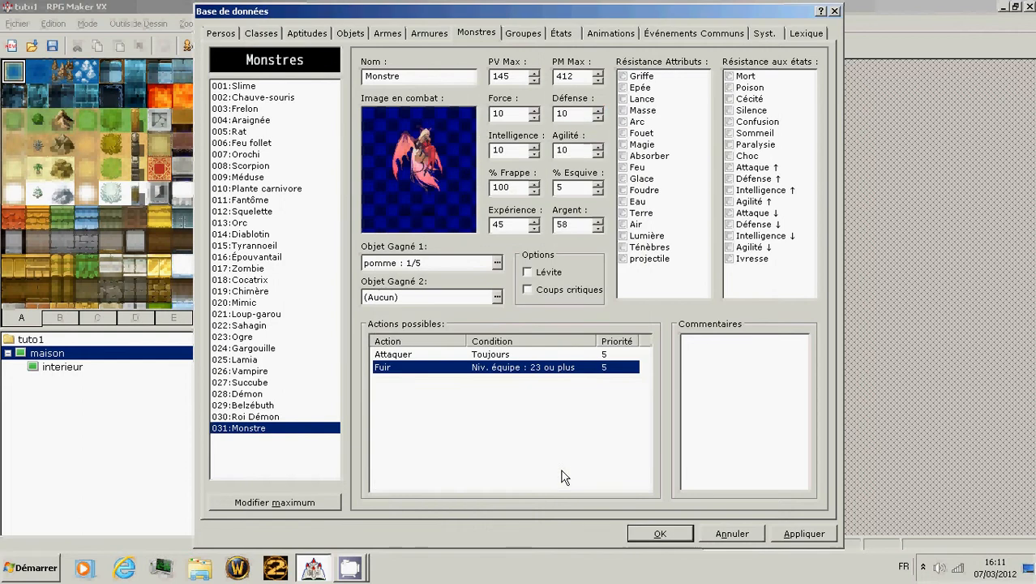
# - Reopen the Fuir action, try out a lower priority and return it to 5
pyautogui.doubleClick(563, 367)
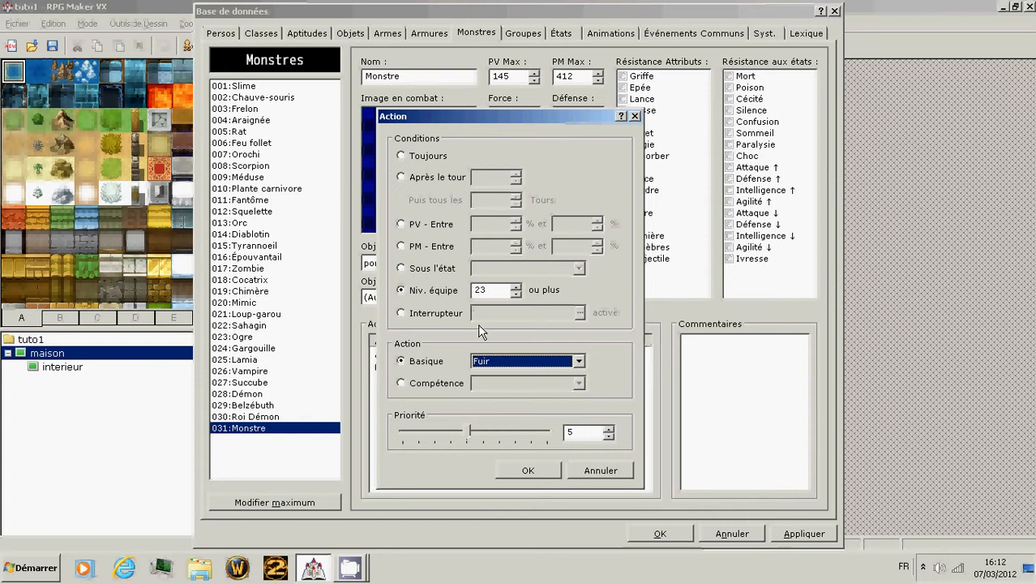
pyautogui.click(468, 436)
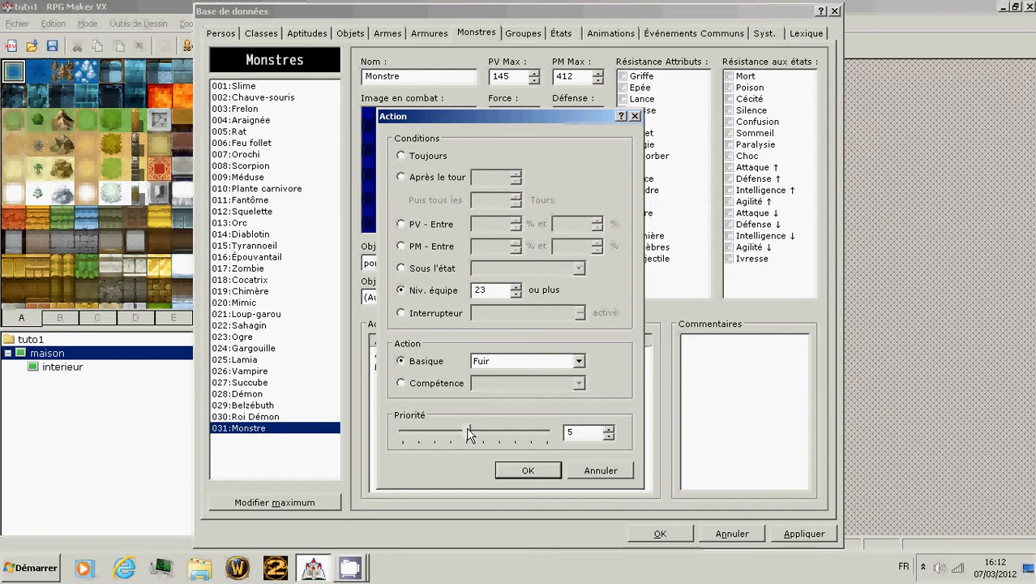
pyautogui.moveTo(466, 435); pyautogui.dragTo(419, 438)
pyautogui.moveTo(451, 438); pyautogui.dragTo(467, 438)
pyautogui.click(547, 472)
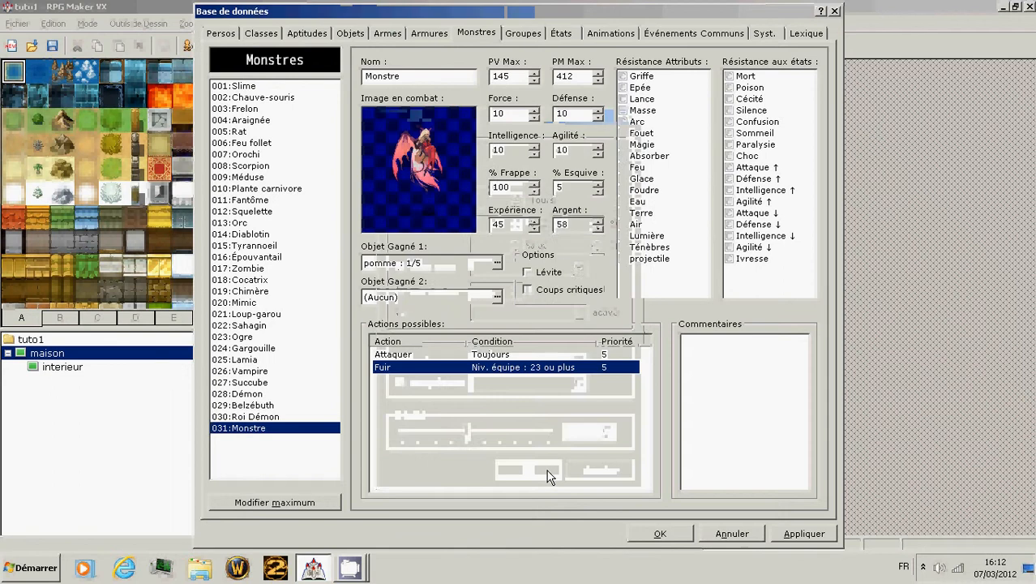
# - Lower the priority of the Fuir action to 4
pyautogui.doubleClick(565, 369)
pyautogui.moveTo(468, 436); pyautogui.dragTo(452, 436)
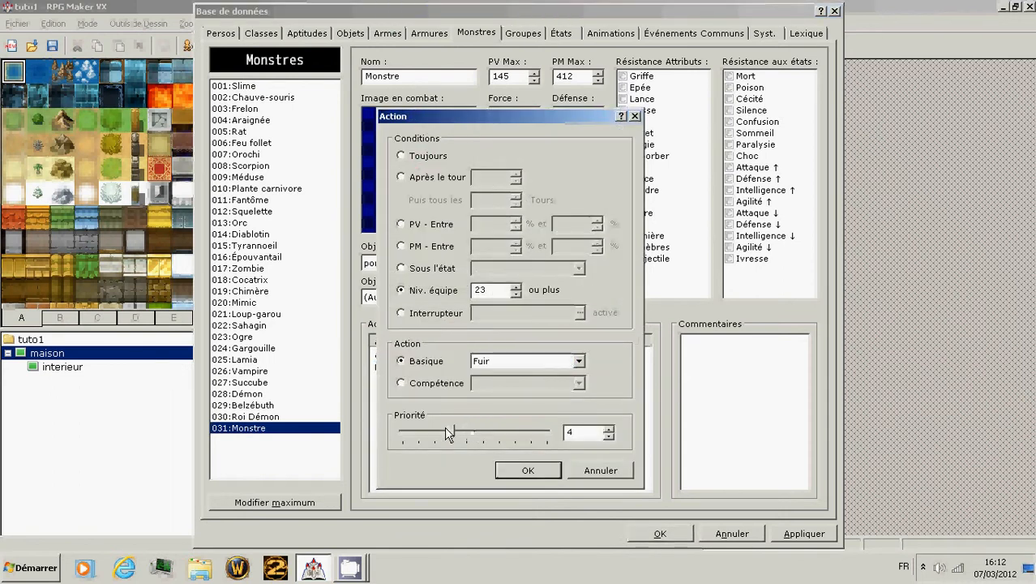
pyautogui.click(516, 471)
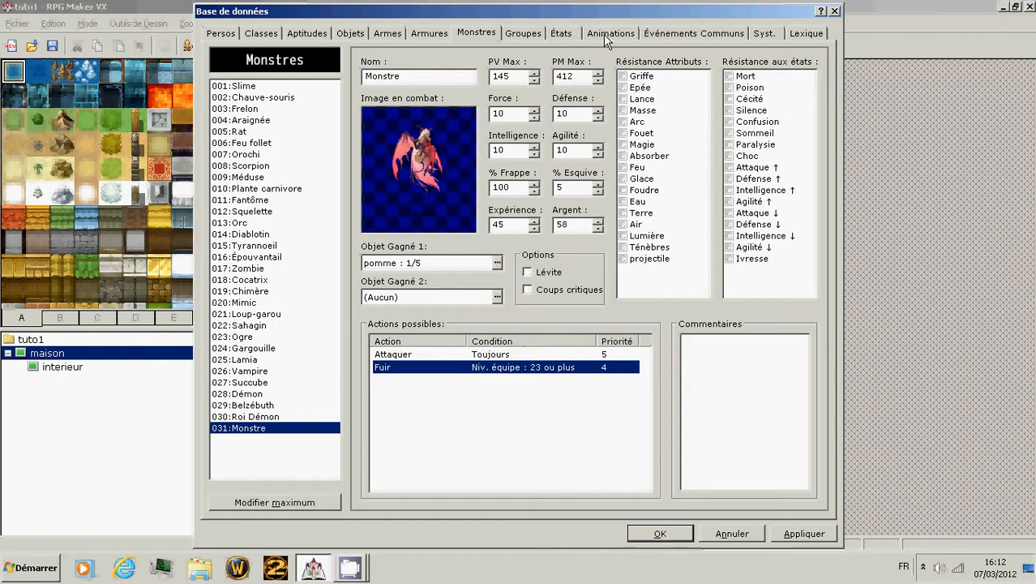
# - Raise the maximum number of monster groups to 31 and select the empty group 031
pyautogui.click(526, 36)
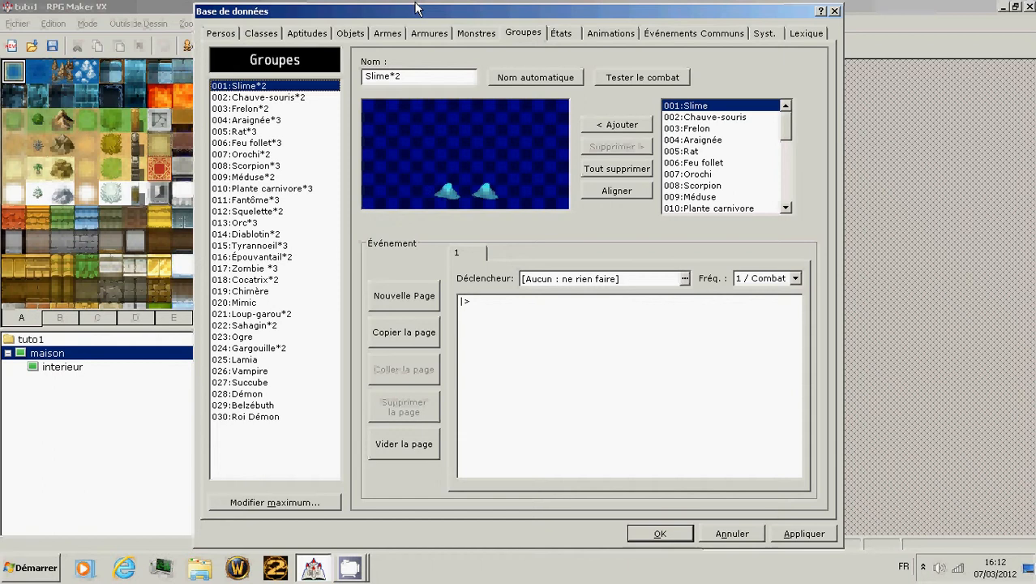
pyautogui.click(313, 505)
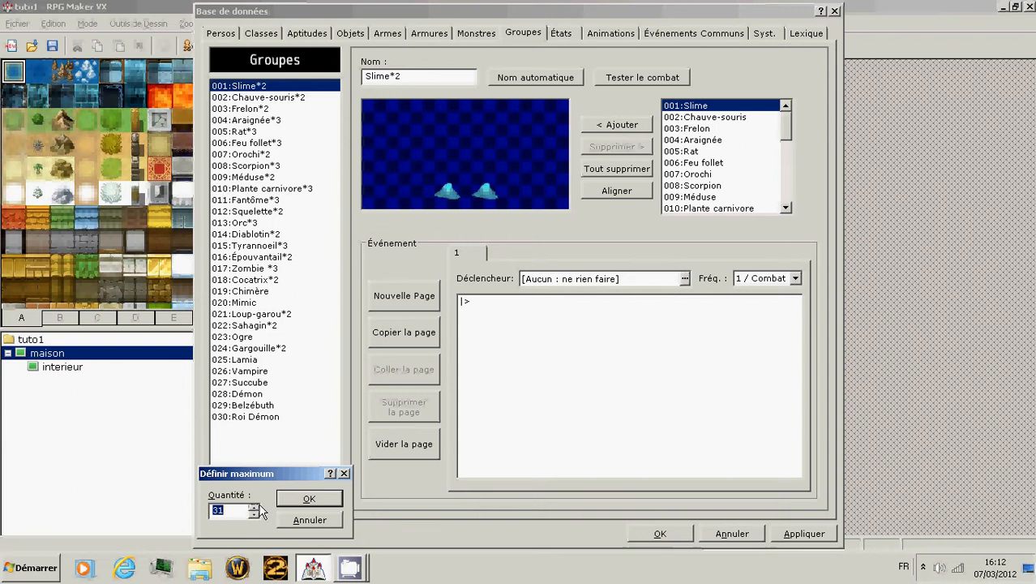
pyautogui.click(293, 498)
pyautogui.click(284, 429)
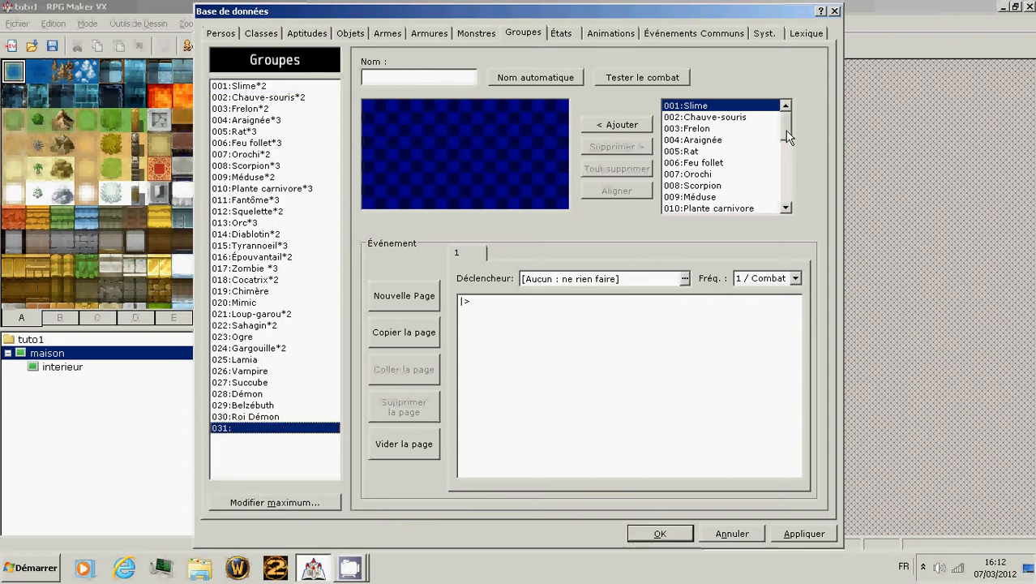
# - Add two copies of 031:Monstre to group 031 and name the group automatically
pyautogui.scroll(-7, 785, 133)
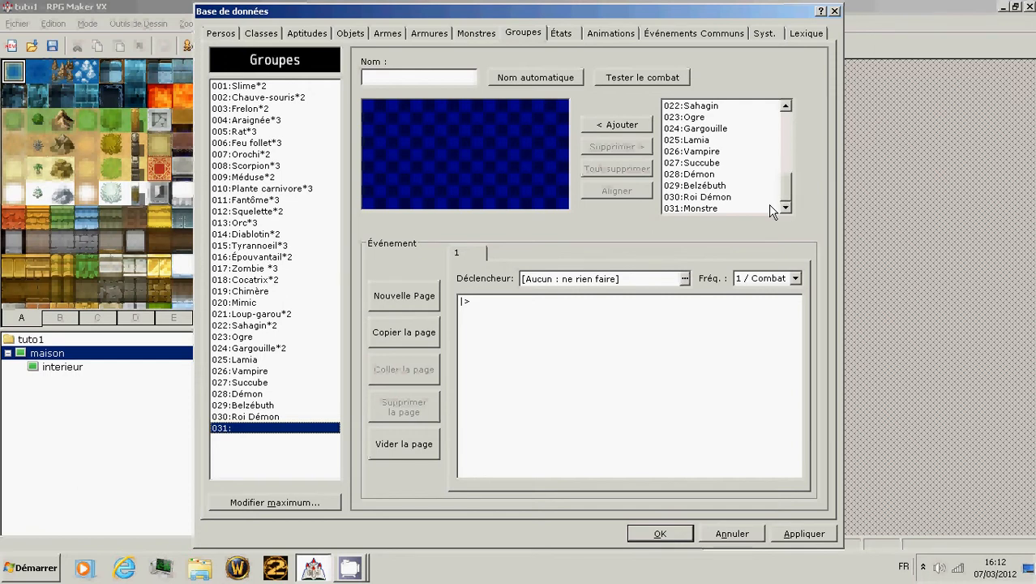
pyautogui.click(742, 209)
pyautogui.click(617, 124)
pyautogui.click(617, 124)
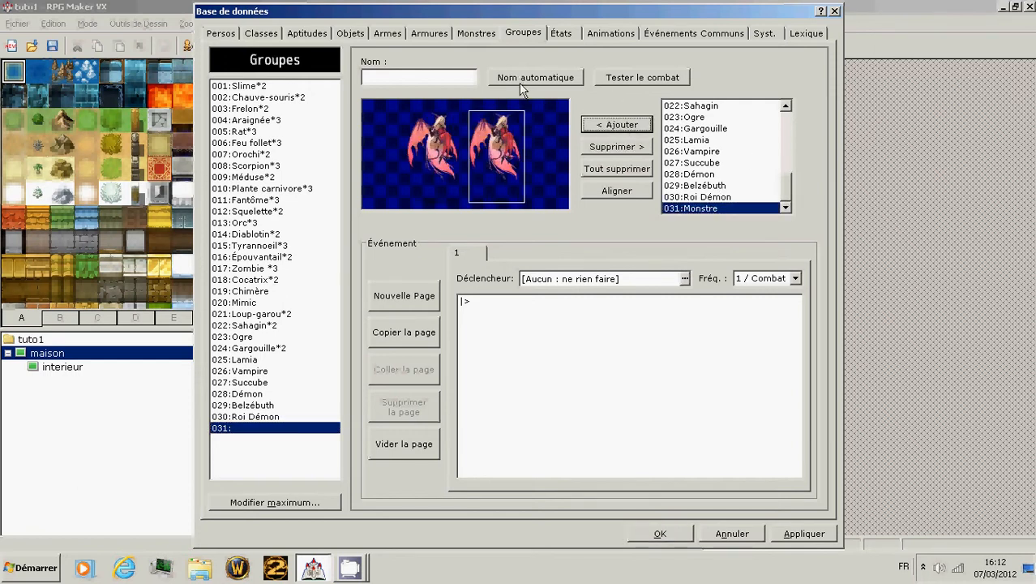
pyautogui.click(563, 75)
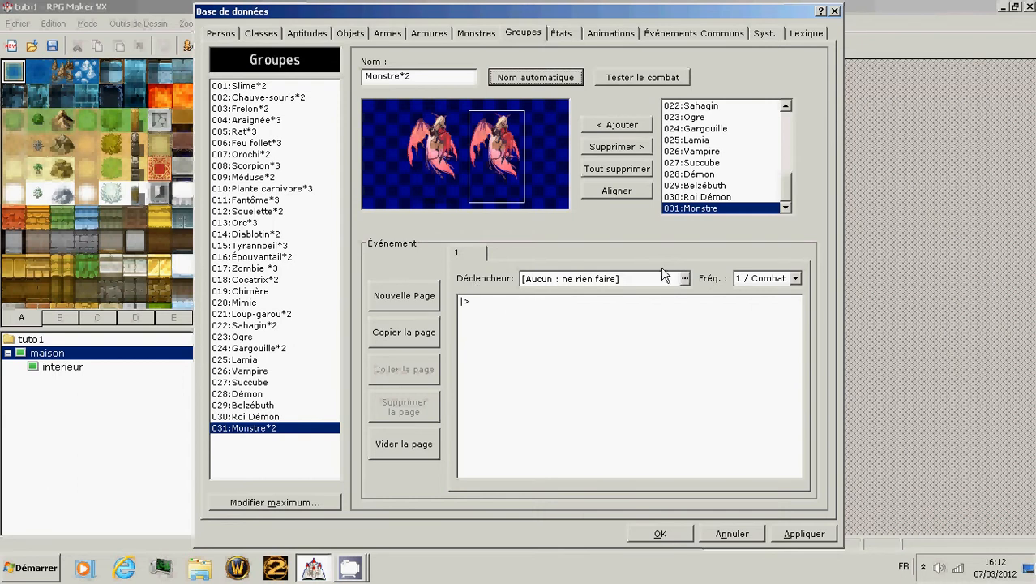
# - Examine the available trigger conditions and event commands for the Monstre group's battle event, leaving both unchanged
pyautogui.click(685, 278)
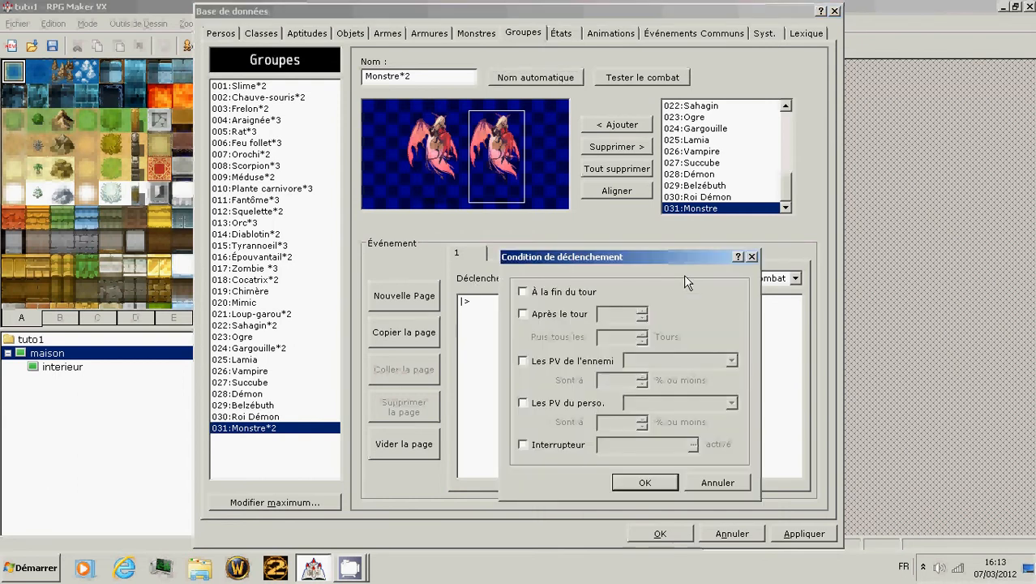
pyautogui.click(751, 256)
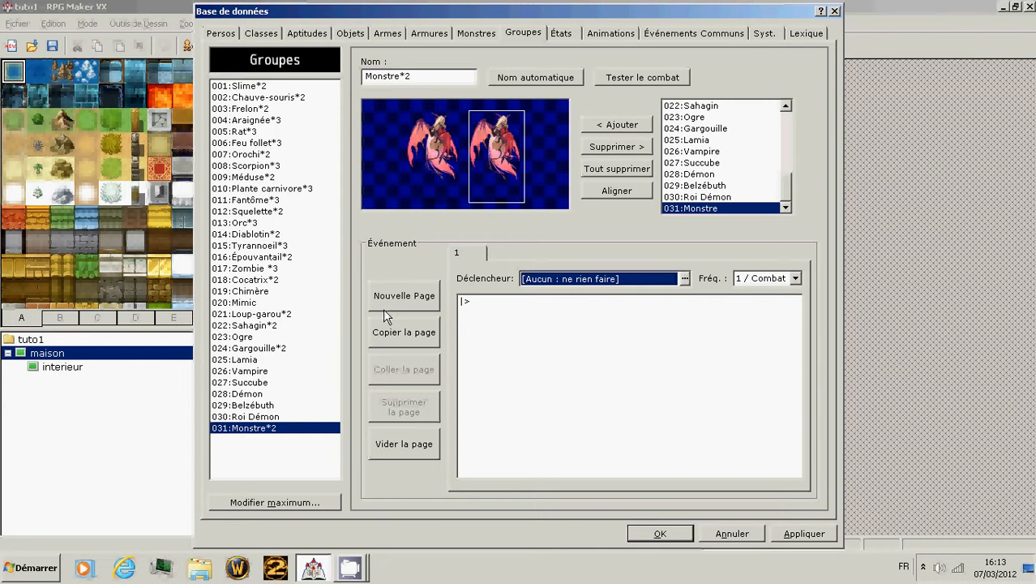
pyautogui.doubleClick(510, 308)
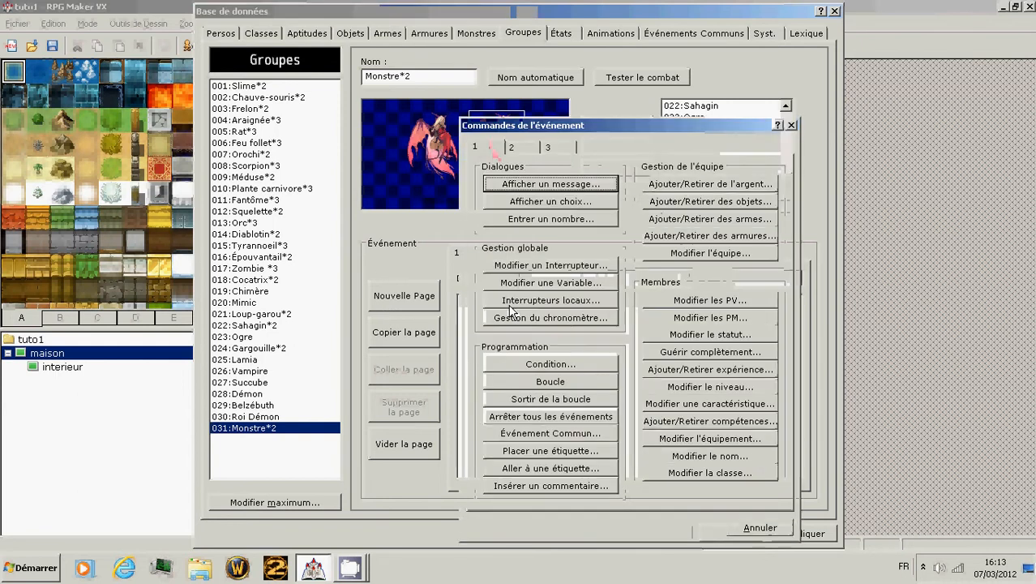
pyautogui.click(764, 529)
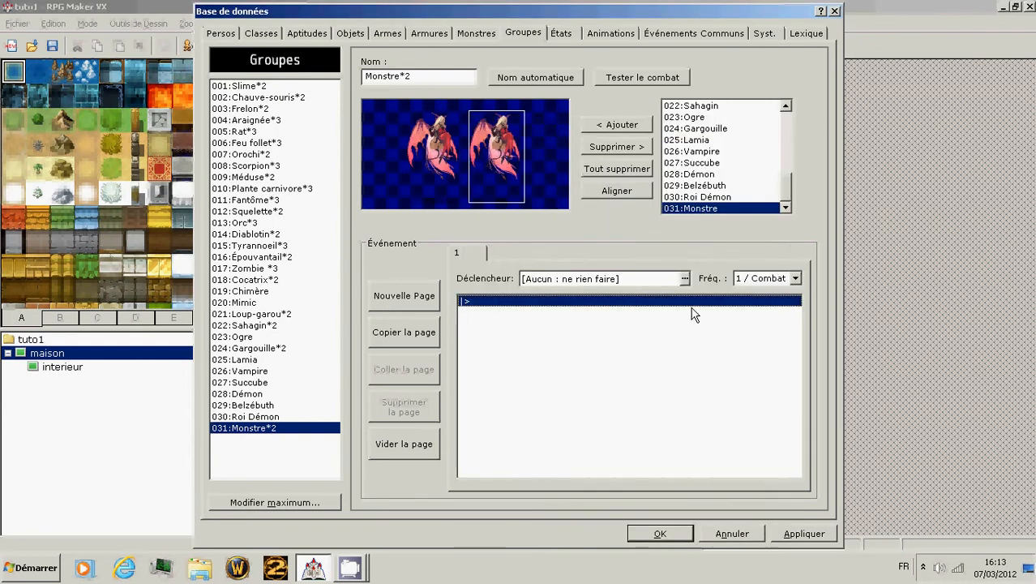
# - Examine the battle event command that modifies an enemy's PV, without adding it to the Monstre group's event
pyautogui.doubleClick(565, 302)
pyautogui.click(548, 146)
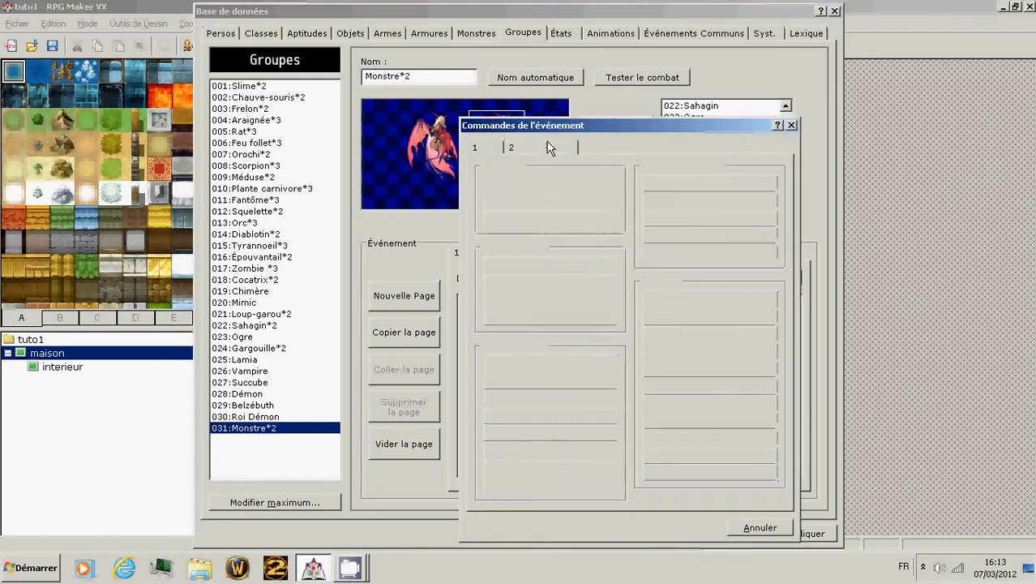
pyautogui.click(695, 186)
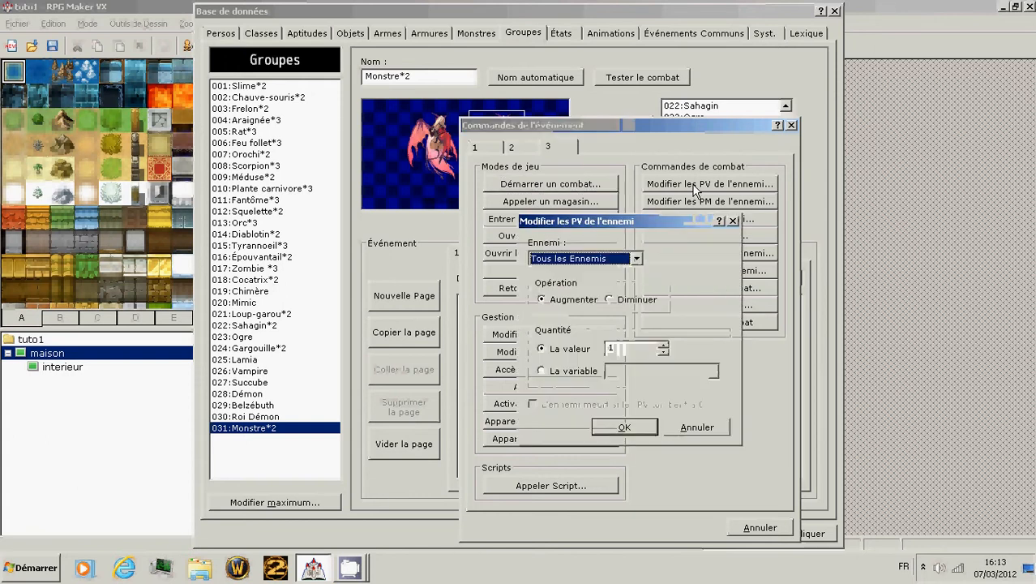
pyautogui.click(684, 430)
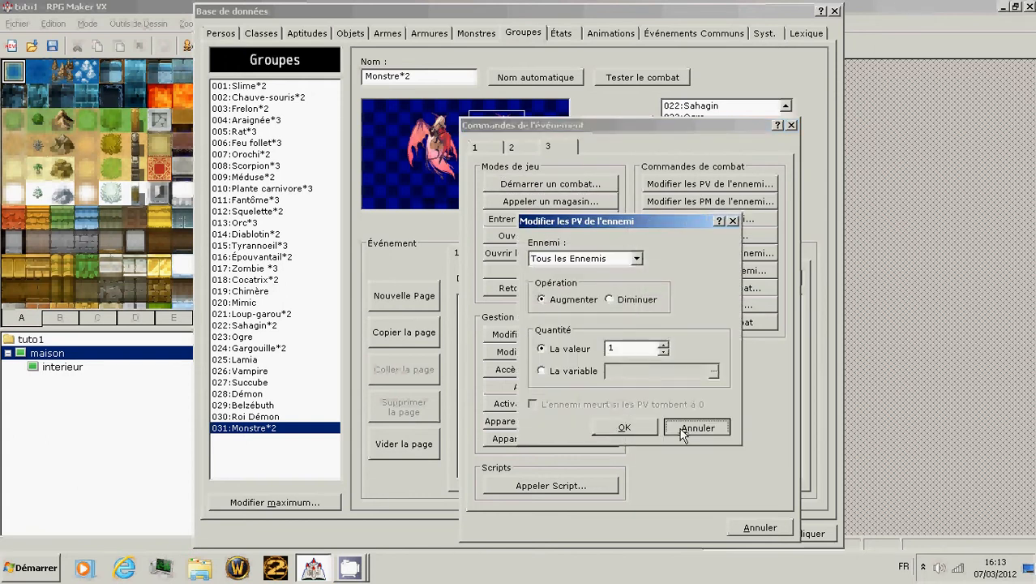
pyautogui.click(758, 526)
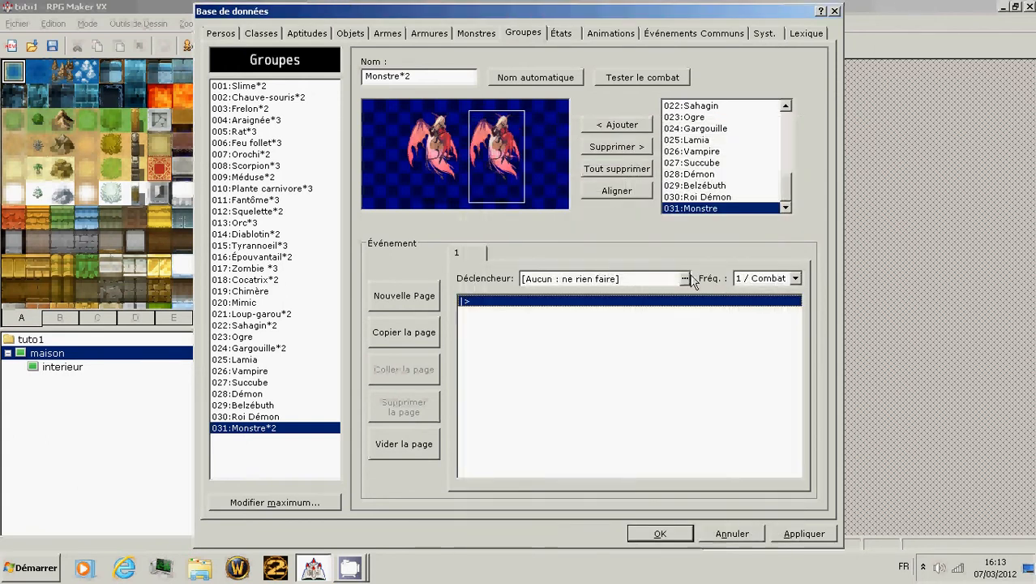
# - Set the battle event's trigger to the PV of enemy 1. Monstre being at 50% or less
pyautogui.click(685, 278)
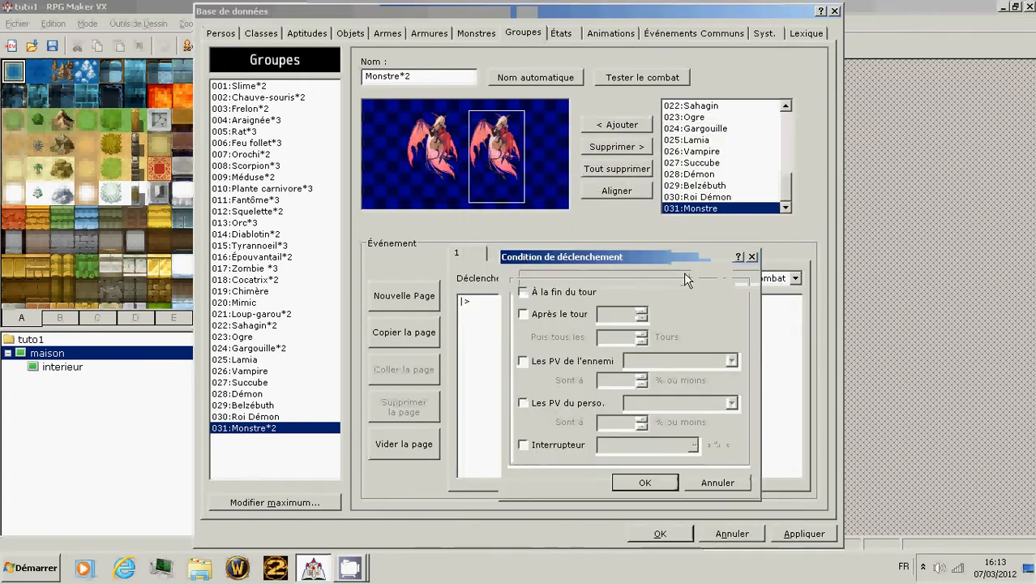
pyautogui.click(537, 361)
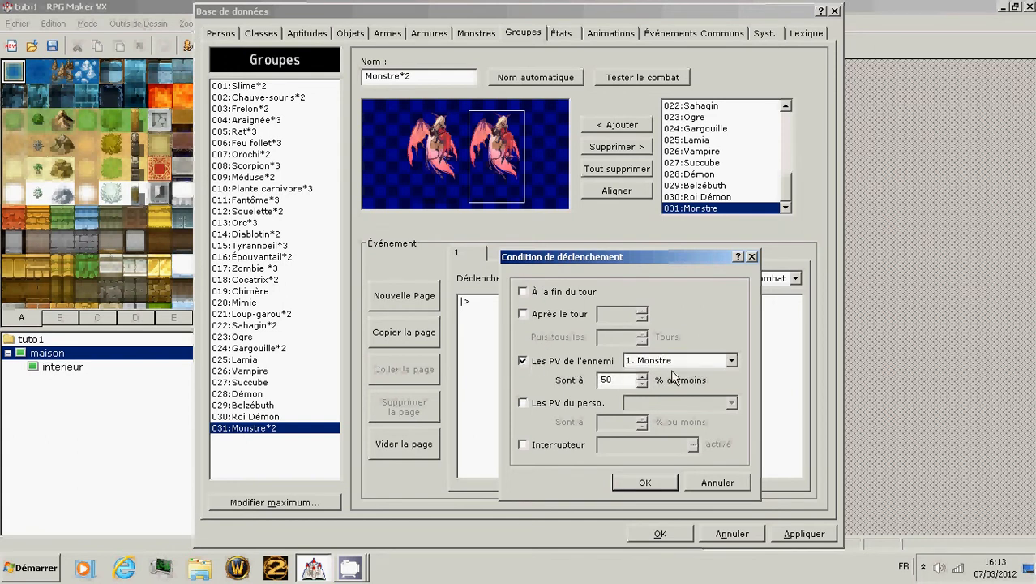
pyautogui.click(644, 482)
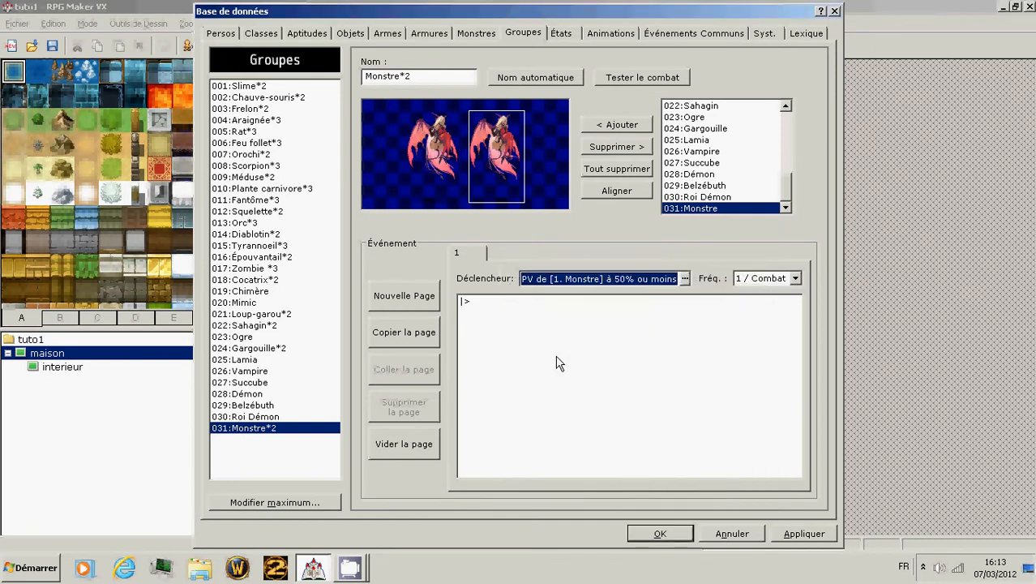
# - Add a message command to the battle event with the text "Bien joué, je voi que tu es puissant."
pyautogui.doubleClick(538, 300)
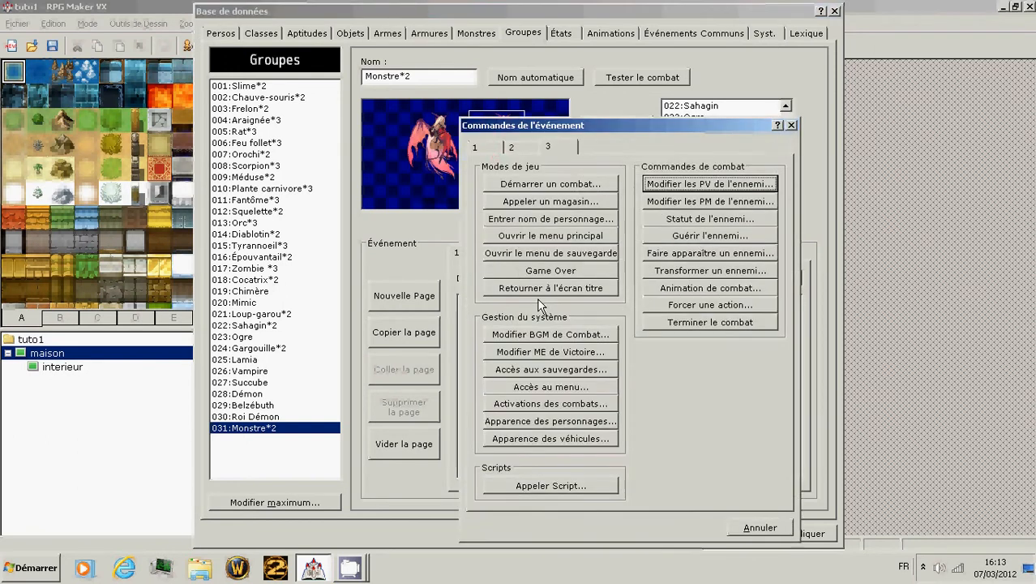
pyautogui.click(476, 146)
pyautogui.click(527, 185)
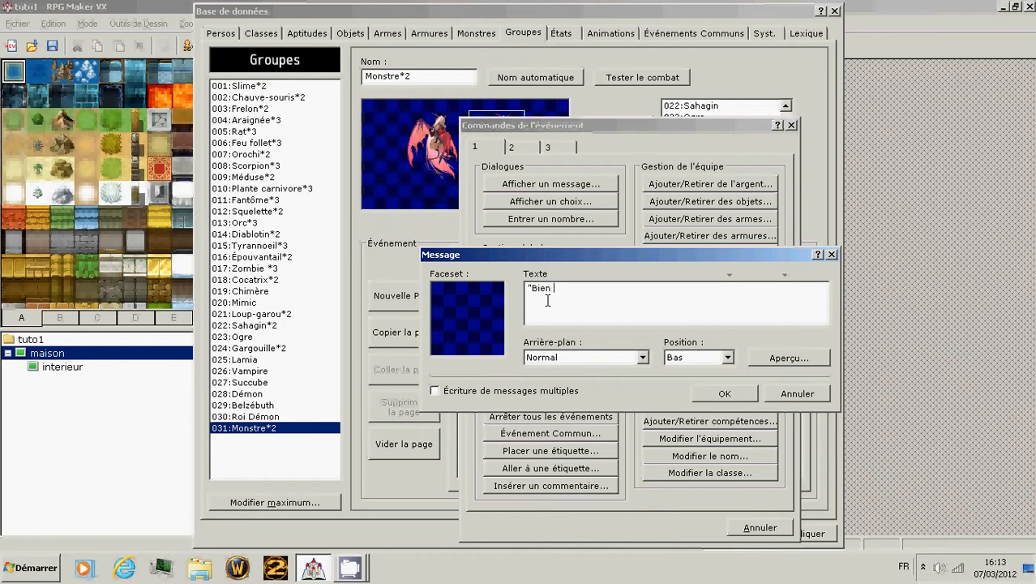
pyautogui.write('"Bien joué, je voi que tu es puisssant')
pyautogui.click(667, 289)
pyautogui.click(723, 393)
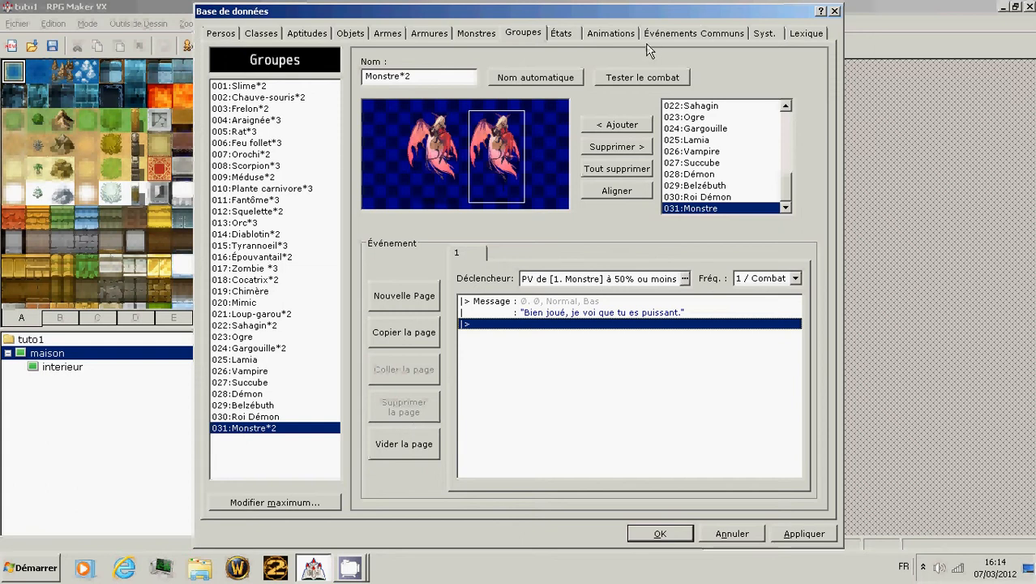
# - Review the four party members' setups for the Monstre group's battle test and start the test
pyautogui.click(648, 77)
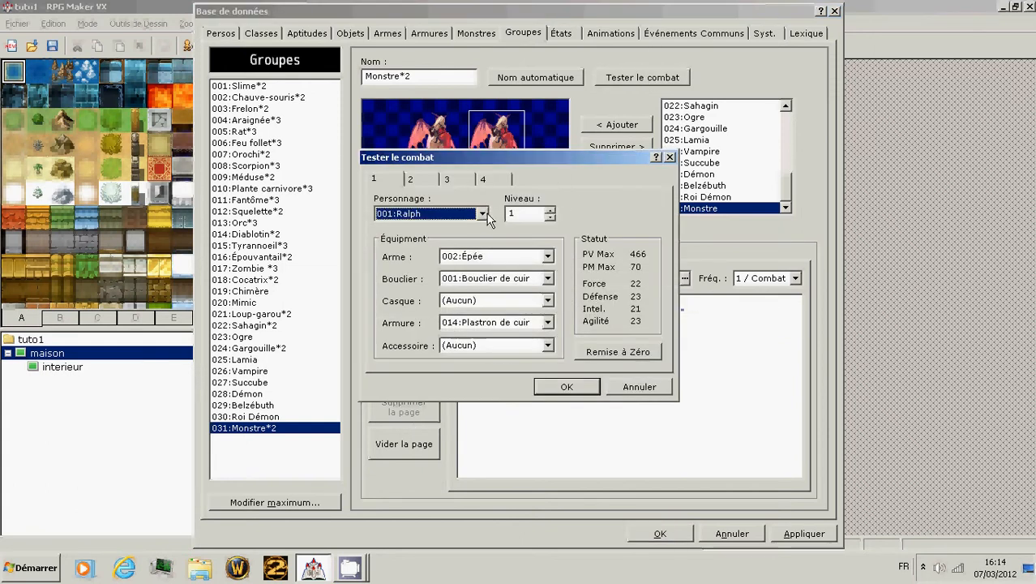
pyautogui.click(426, 179)
pyautogui.click(483, 179)
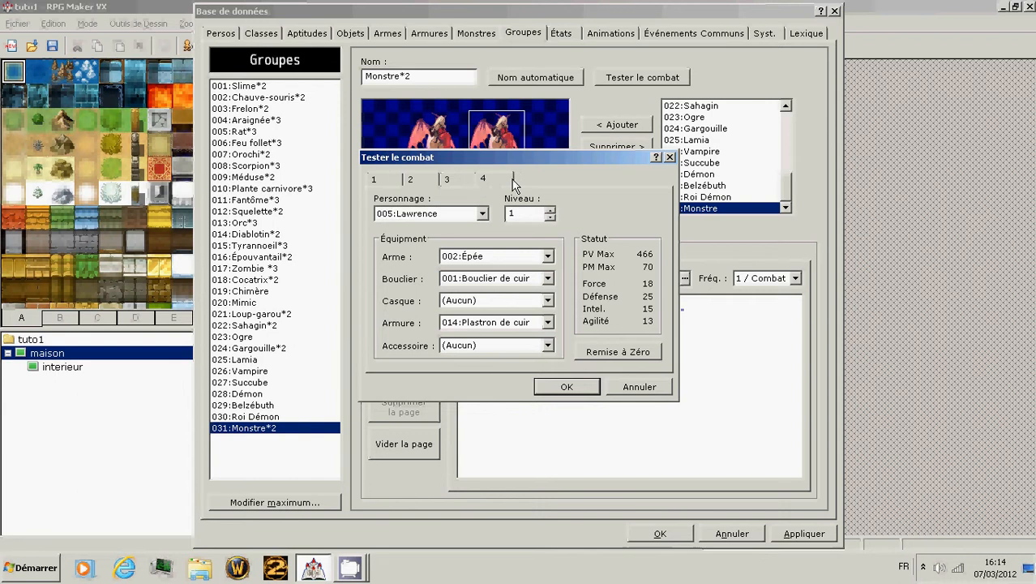
pyautogui.click(463, 178)
pyautogui.click(410, 179)
pyautogui.click(392, 181)
pyautogui.click(578, 388)
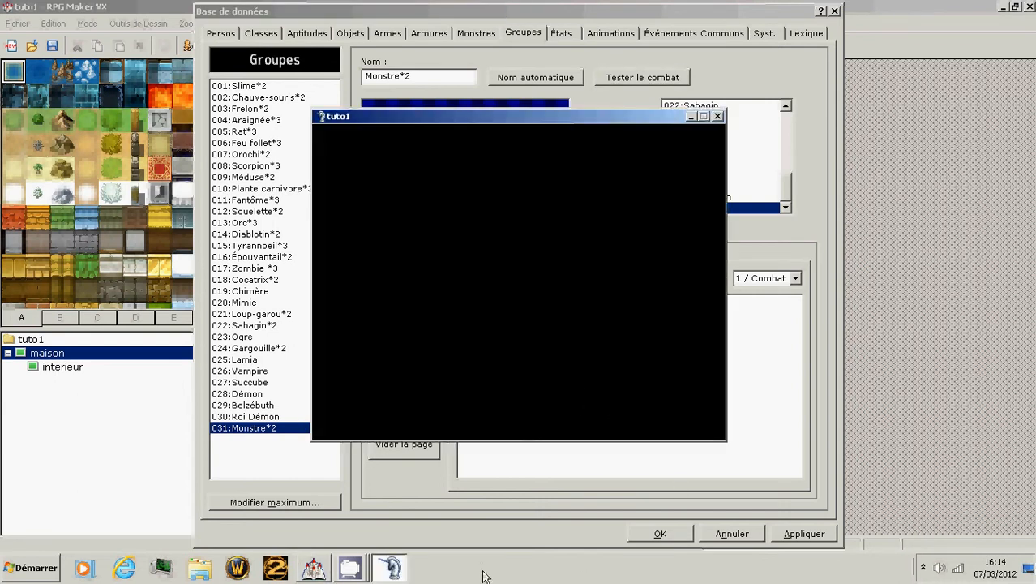
pyautogui.click(349, 567)
pyautogui.click(361, 516)
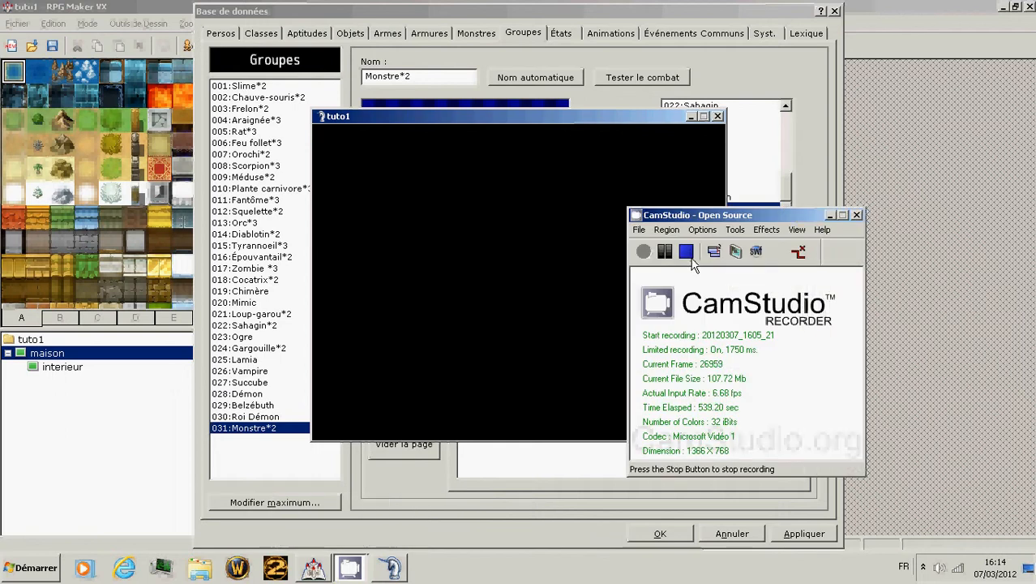
pyautogui.click(581, 294)
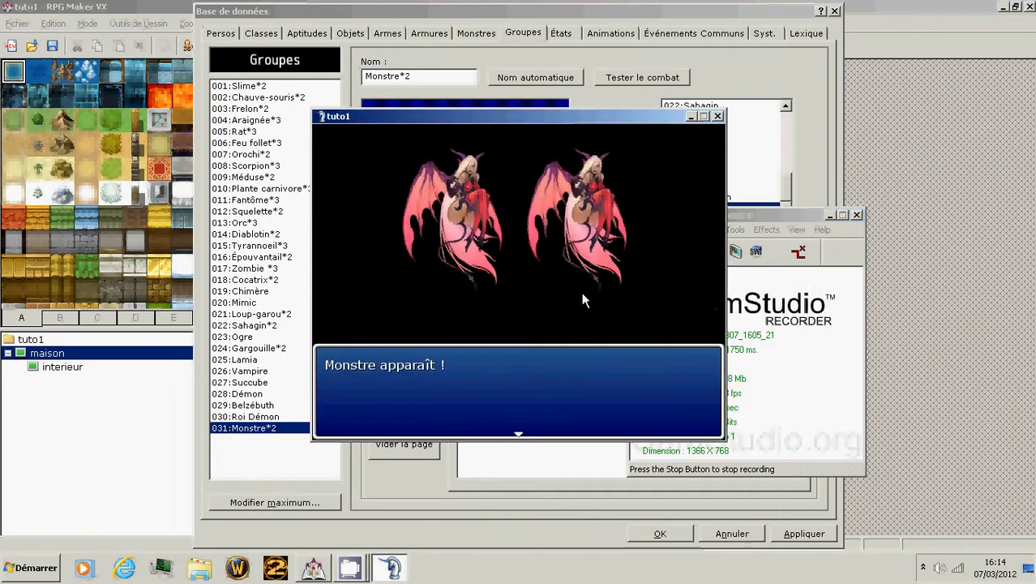
# - Dismiss the opening battle message and try to flee from the test fight
pyautogui.press('Return')
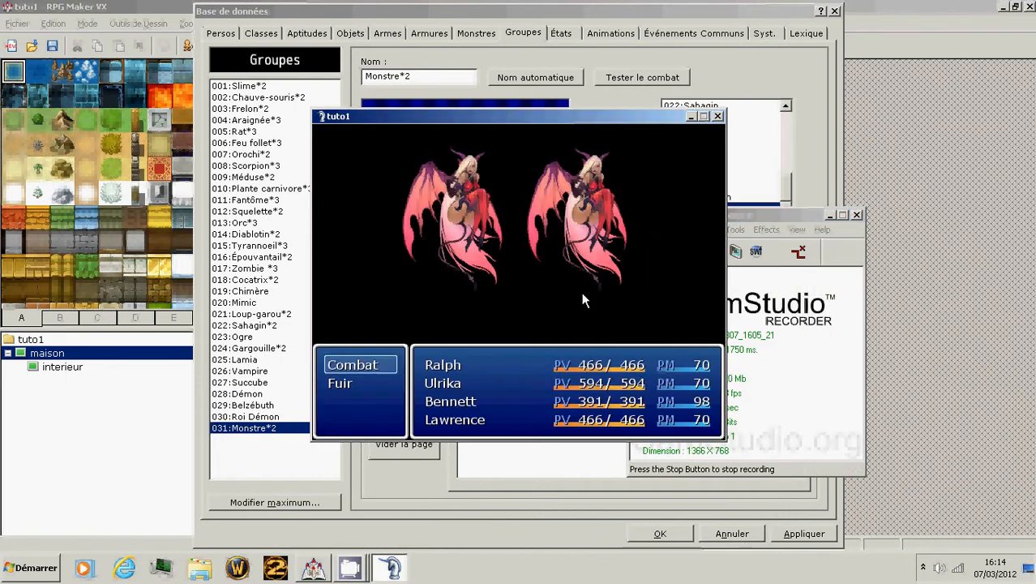
pyautogui.press('Down')
pyautogui.press('Return')
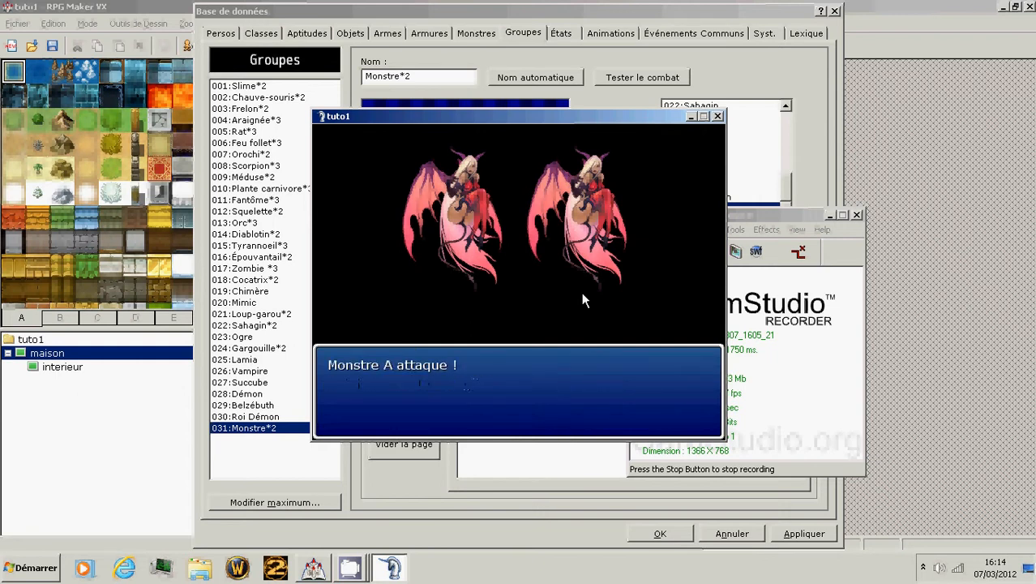
# - Choose to fight and order Ralph and Ulrika to attack Monstre A
pyautogui.press('Return')
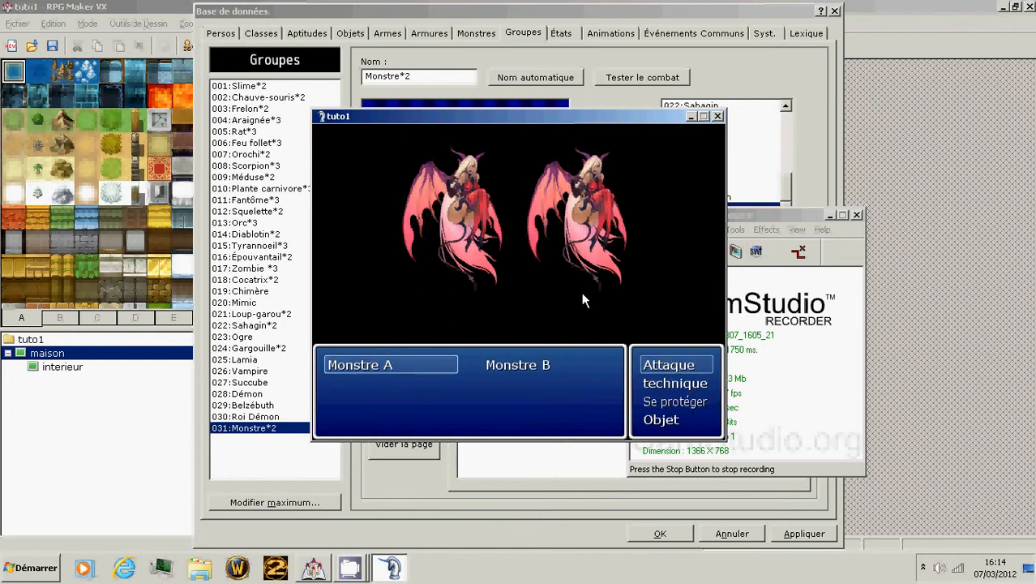
pyautogui.press('Return')
pyautogui.press('Return')
pyautogui.press('Return')
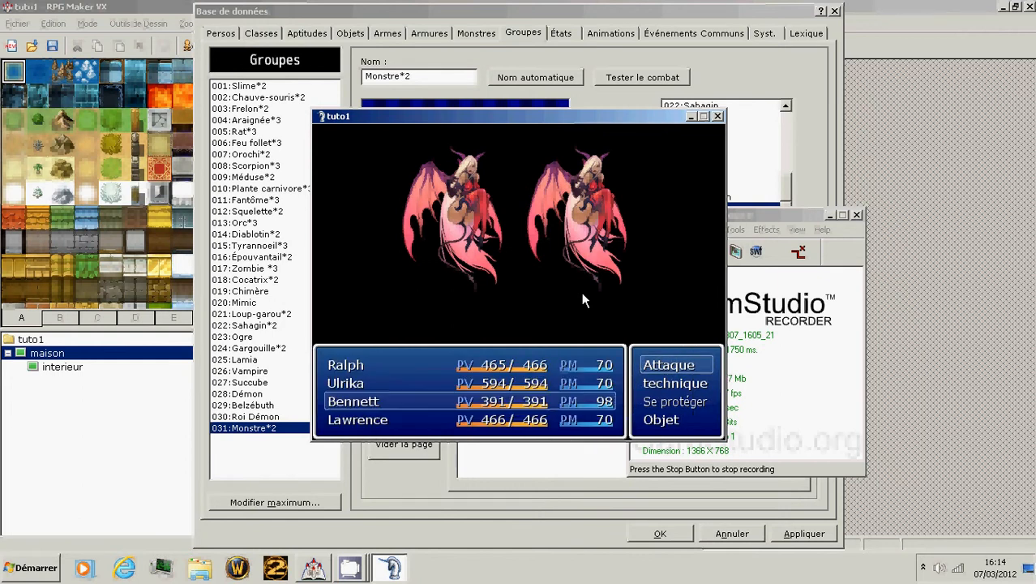
# - Check Bennett's available techniques, then order Bennett to attack Monstre A
pyautogui.press('Down')
pyautogui.press('Return')
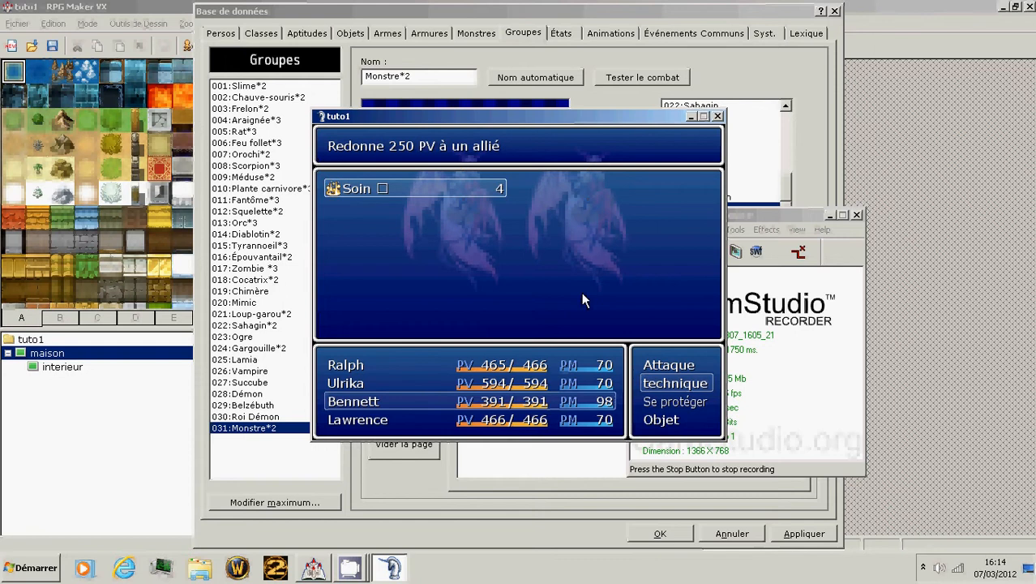
pyautogui.press('Escape')
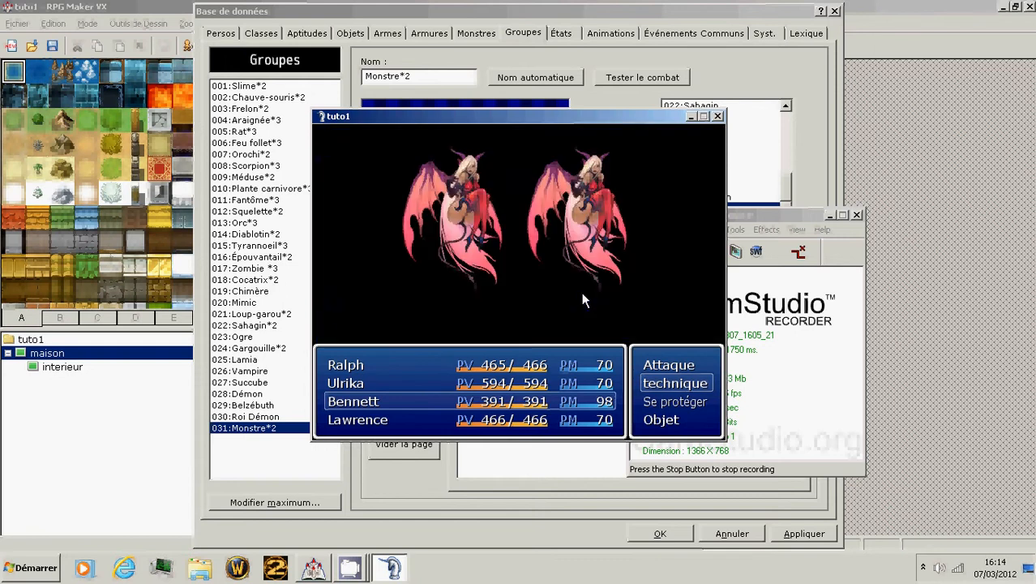
pyautogui.press('Up')
pyautogui.press('Return')
pyautogui.press('Return')
# - Check Lawrence's available techniques, then order Lawrence to attack Monstre A
pyautogui.press('Down')
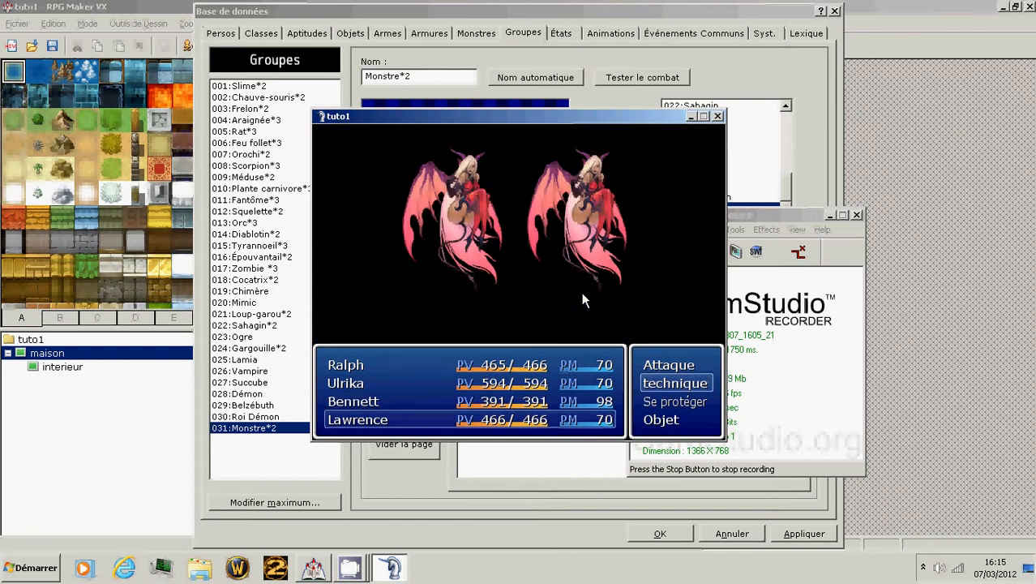
pyautogui.press('Return')
pyautogui.press('Escape')
pyautogui.press('Up')
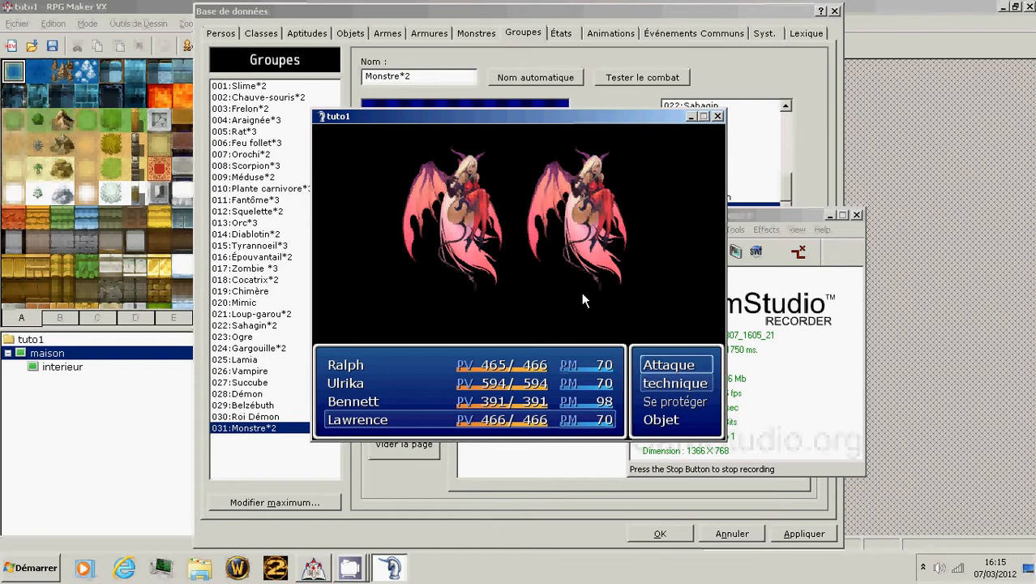
pyautogui.press('Return')
pyautogui.press('Return')
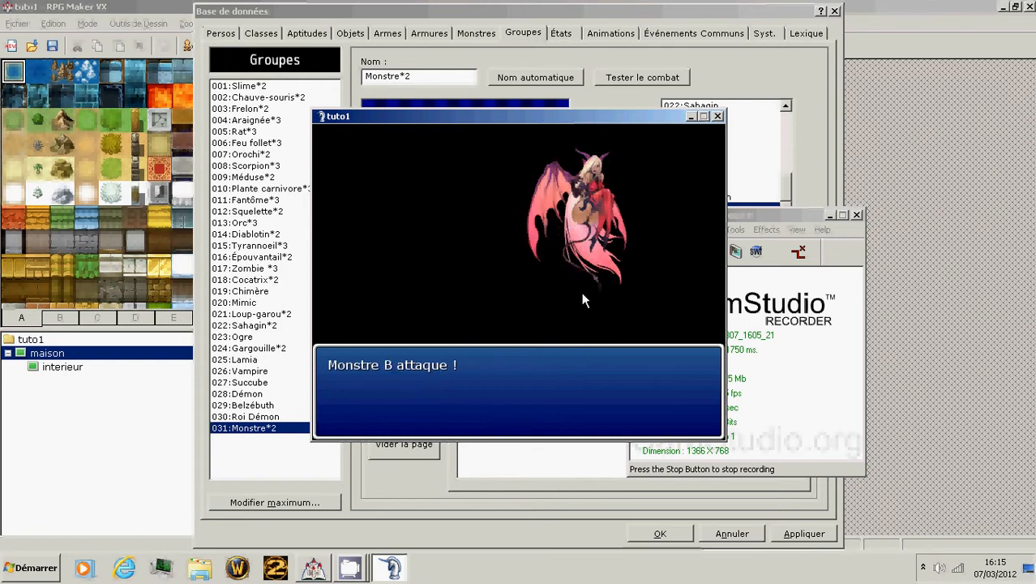
# - Have the party attack the remaining Monstre B until the fight ends, and close the battle test
pyautogui.press('Return')
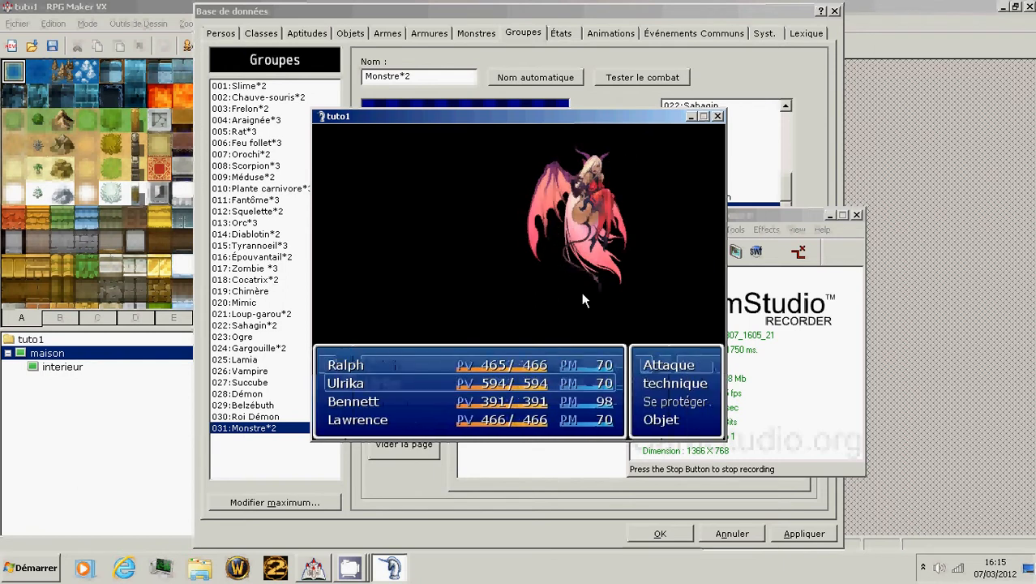
pyautogui.press('Return')
pyautogui.press('Return')
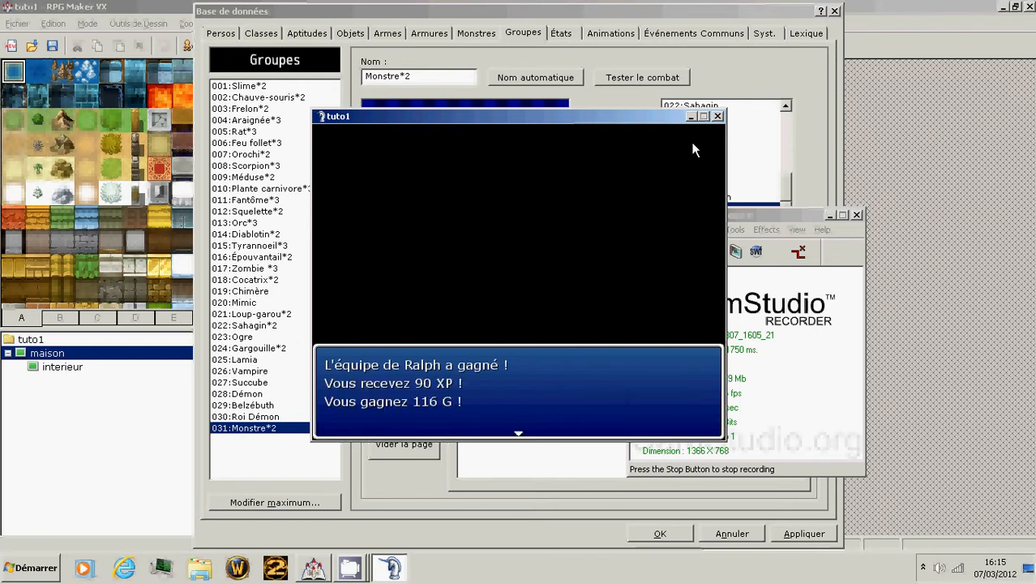
pyautogui.click(718, 116)
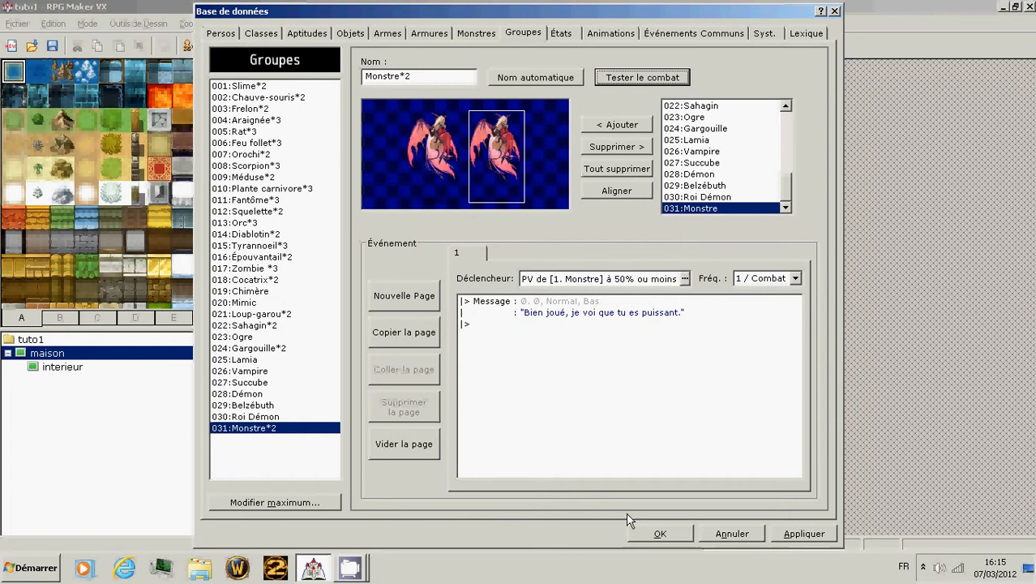
pyautogui.click(351, 568)
pyautogui.click(359, 512)
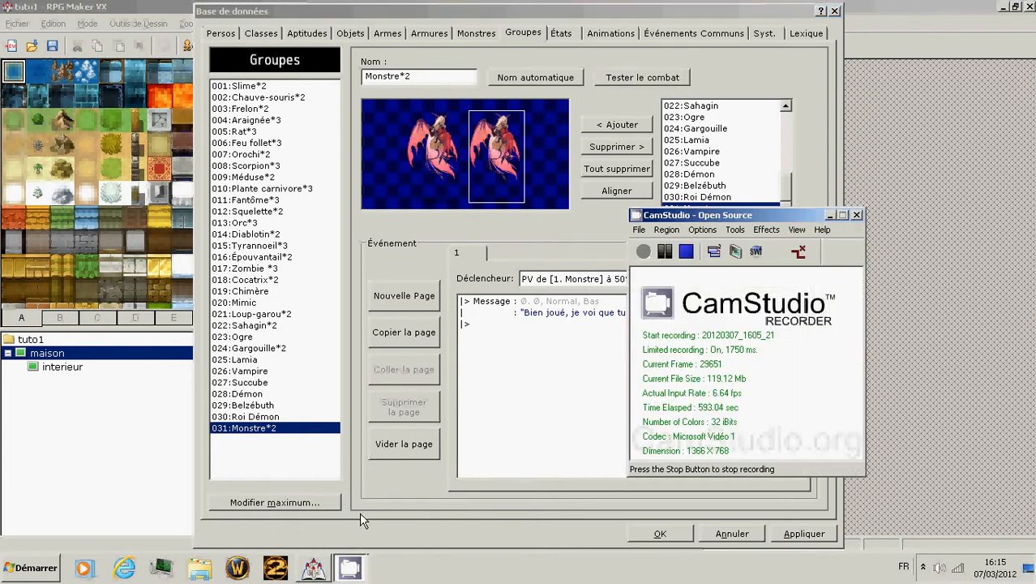
pyautogui.click(727, 74)
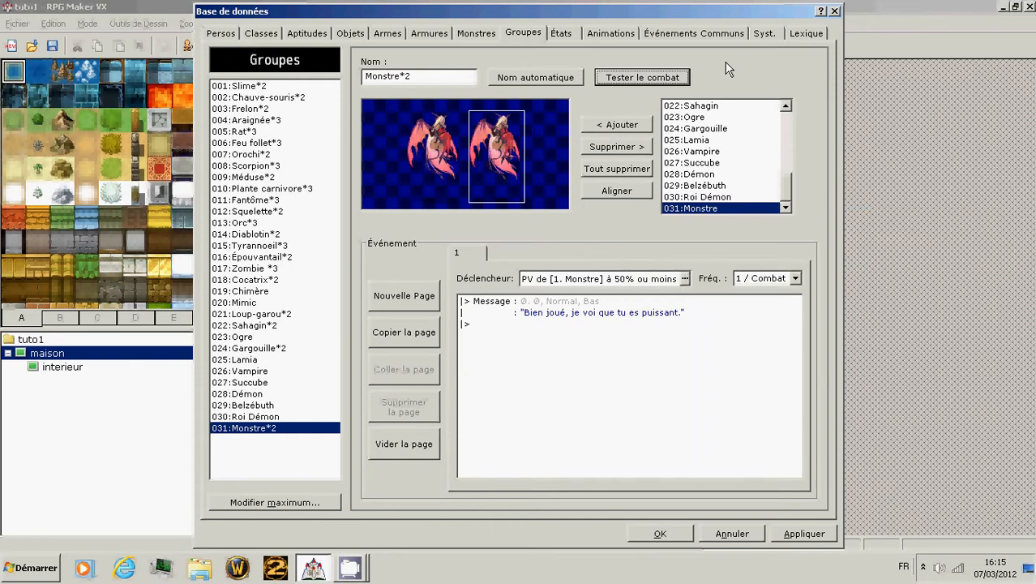
# - Look through the Animations, États and Armures database categories, and close the database keeping all changes
pyautogui.click(612, 34)
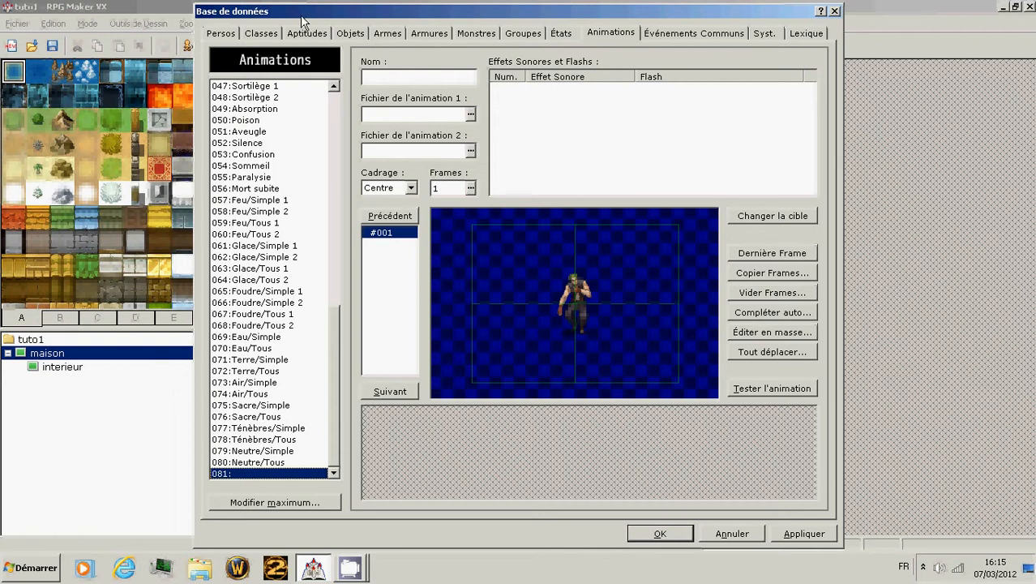
pyautogui.click(562, 35)
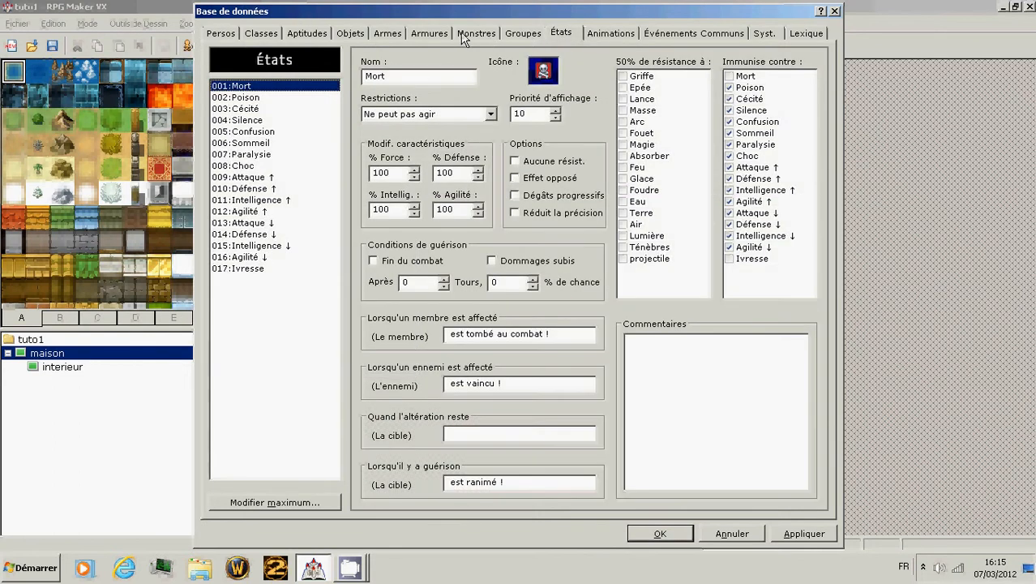
pyautogui.click(421, 36)
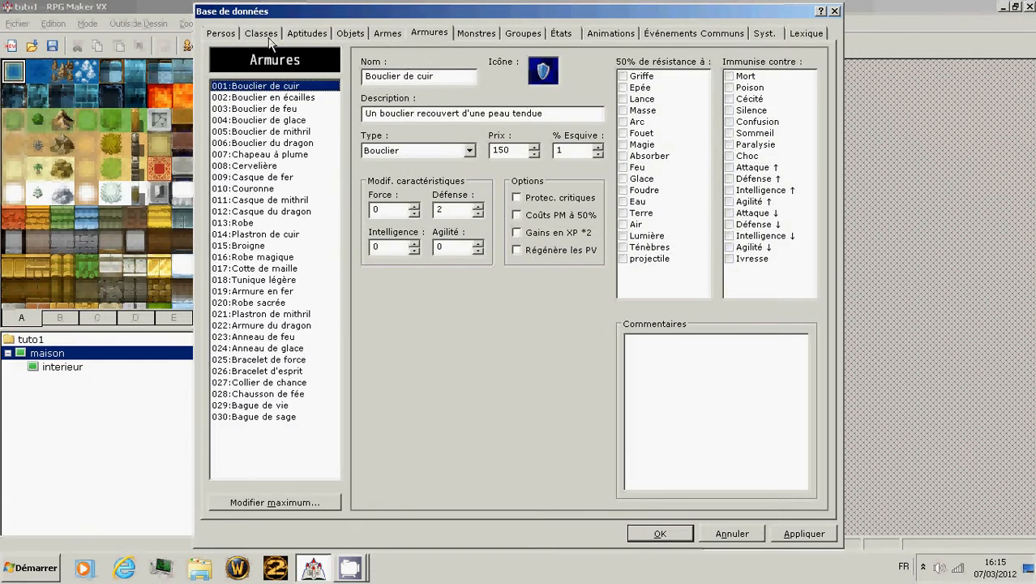
pyautogui.click(657, 534)
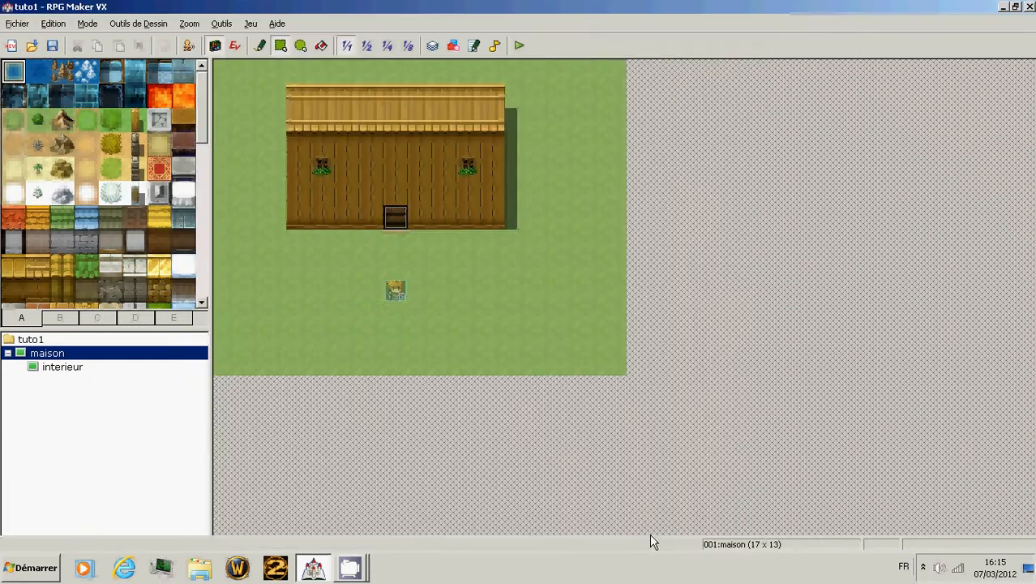
pyautogui.moveTo(359, 571)
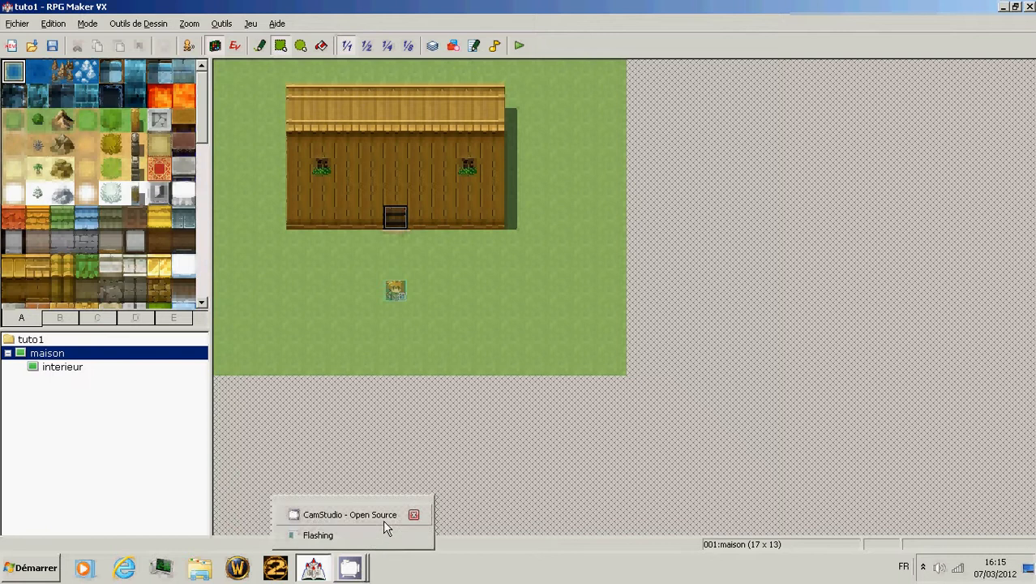